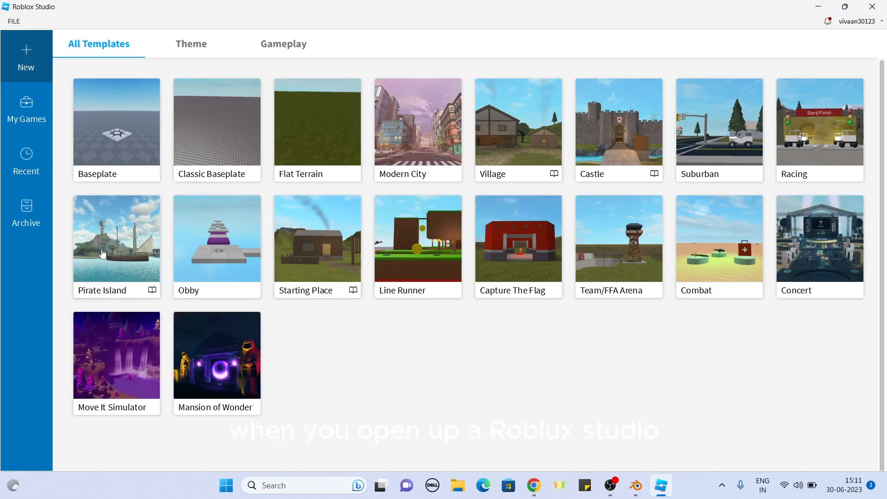
# - Create a place from the Baseplate template and insert a masculine R6 Block Avatar rig with Rig Builder
pyautogui.click(119, 152)
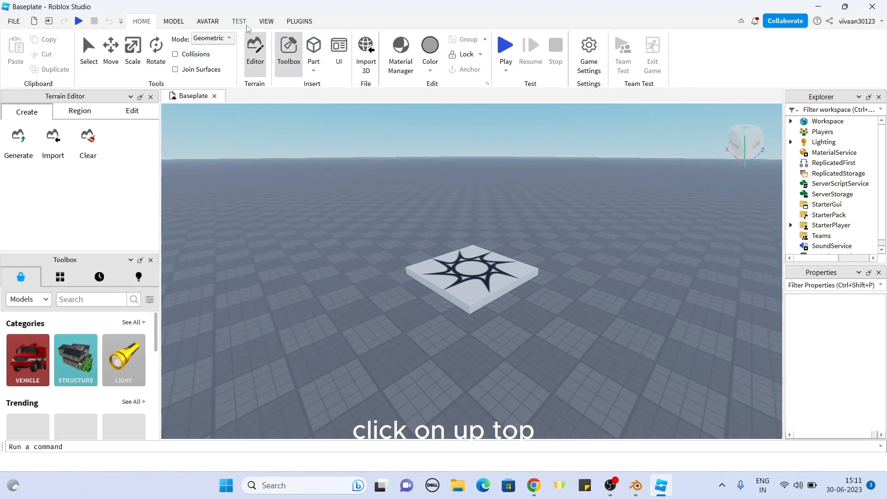
pyautogui.click(213, 23)
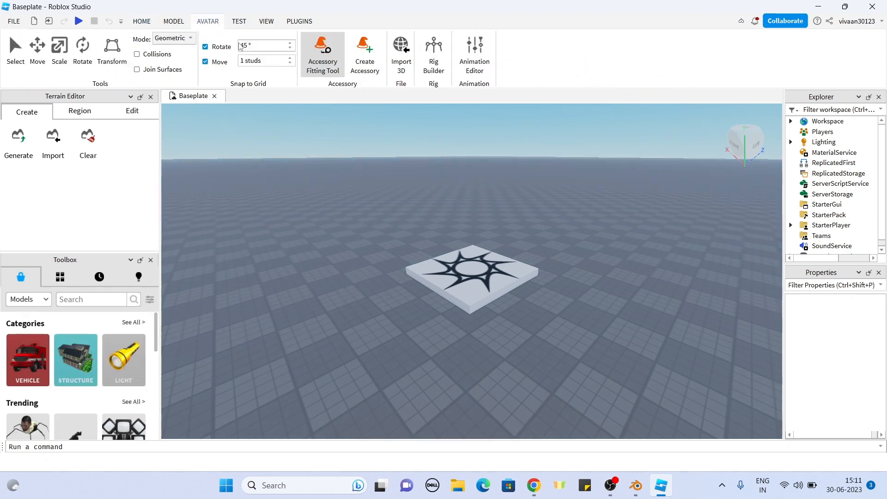
pyautogui.click(436, 56)
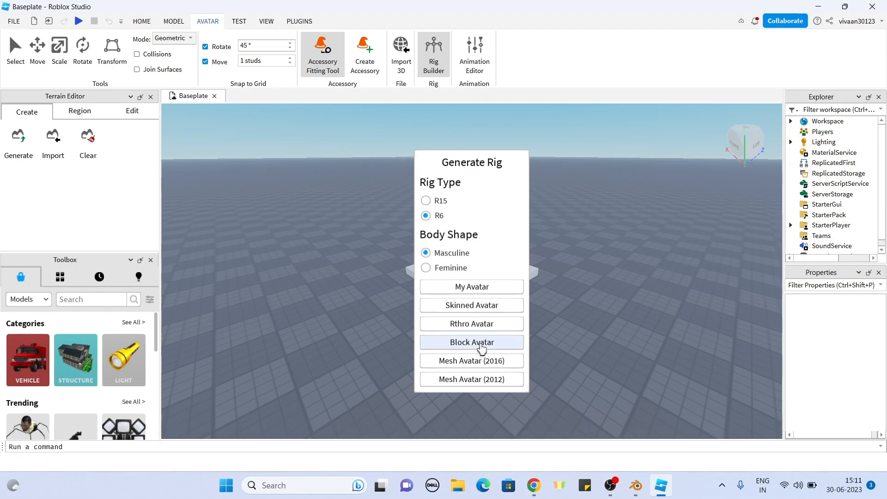
pyautogui.click(472, 342)
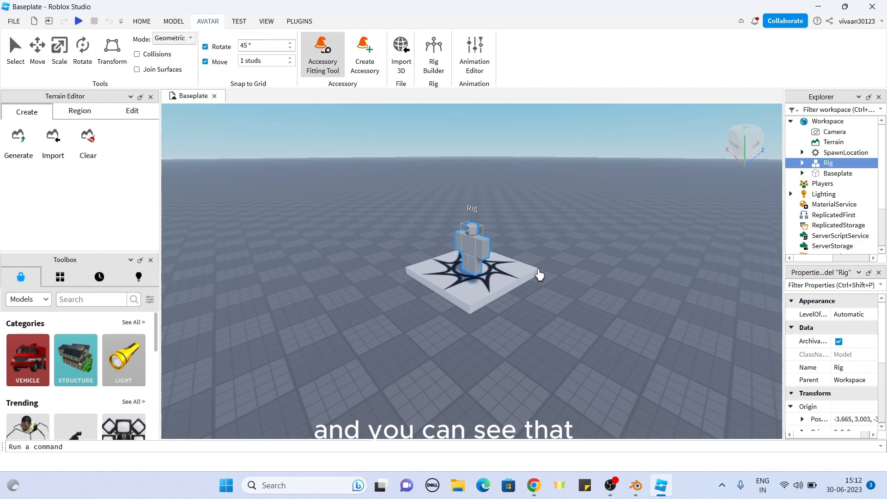
# - Examine the generated rig on the spawn pad from different distances and sides
pyautogui.press('e')
pyautogui.press('d')
pyautogui.press('s')
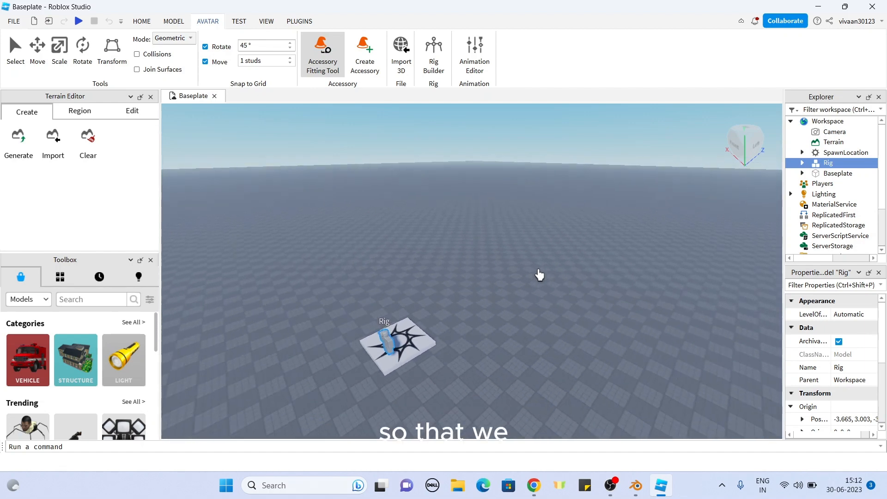
pyautogui.press('a')
pyautogui.press('s')
pyautogui.press('w')
pyautogui.press('w')
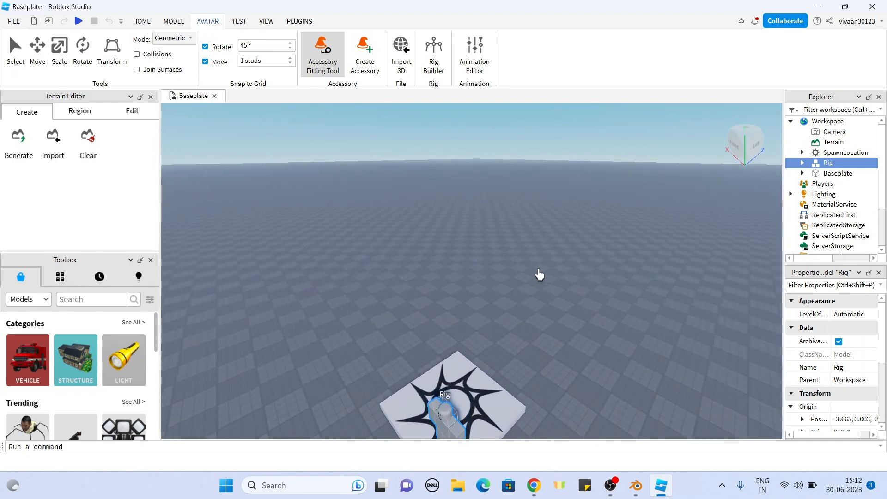
pyautogui.press('s')
pyautogui.press('a')
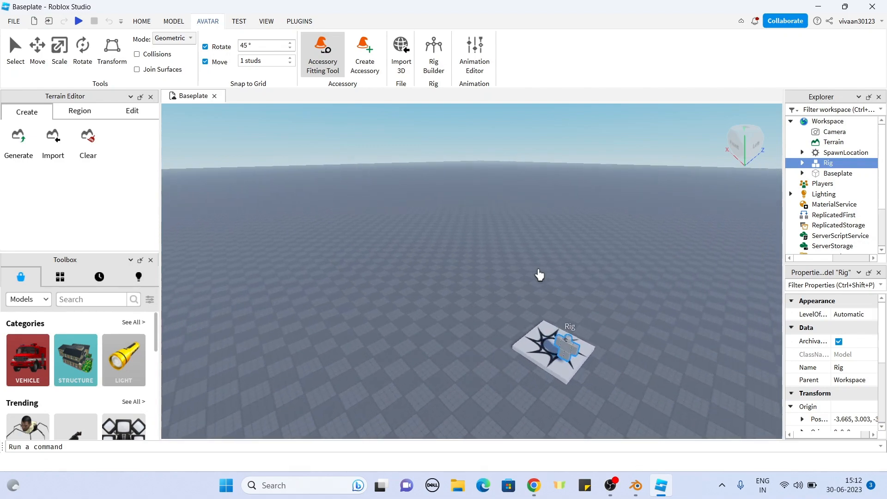
pyautogui.press('d')
pyautogui.press('s')
pyautogui.press('w')
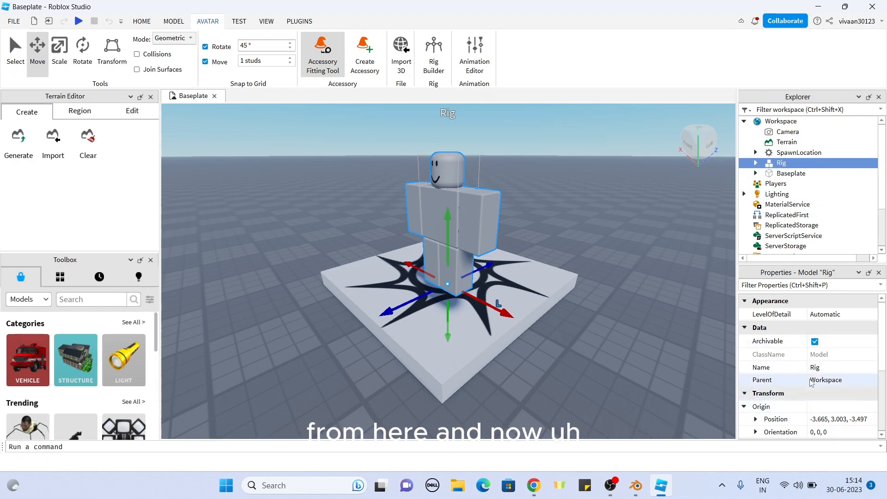
# - Try to set the rig's origin position to 0.0.0 in its transform properties
pyautogui.scroll(-1, 808, 315)
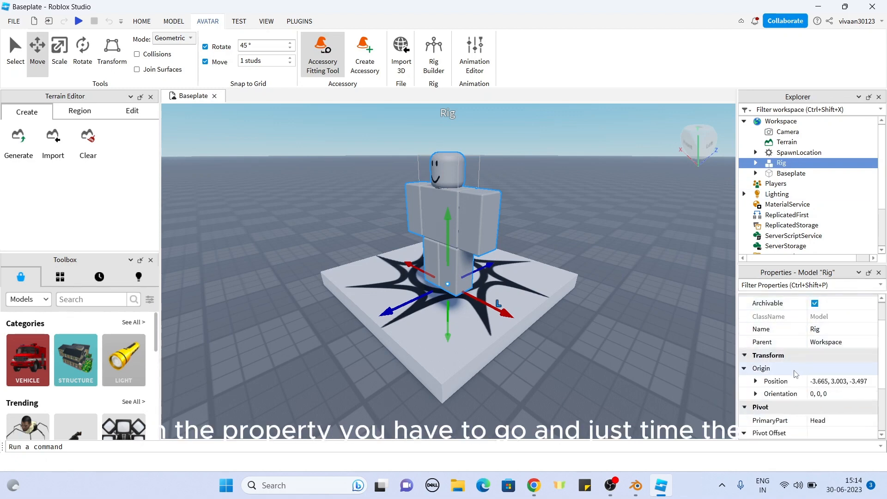
pyautogui.click(813, 382)
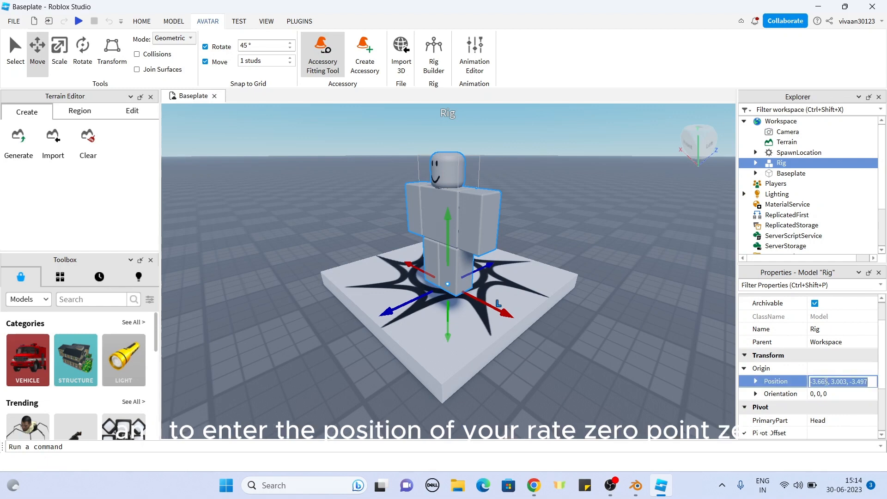
pyautogui.write('0.0.0')
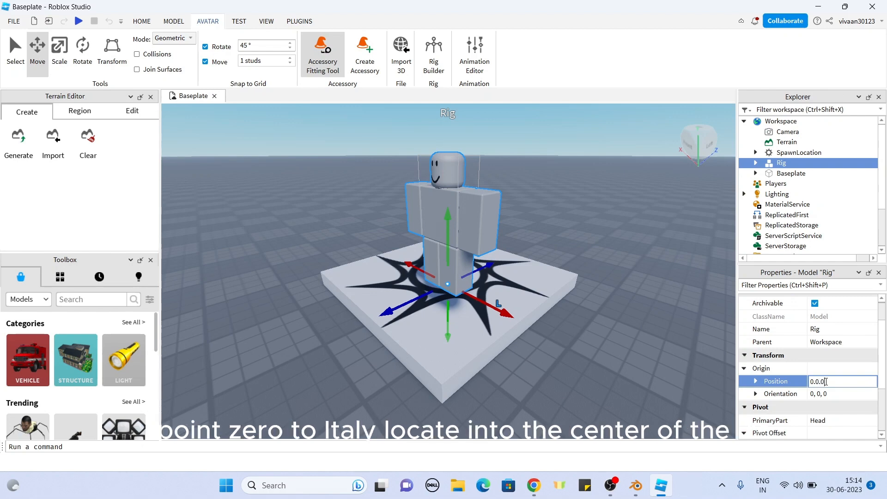
pyautogui.press('Return')
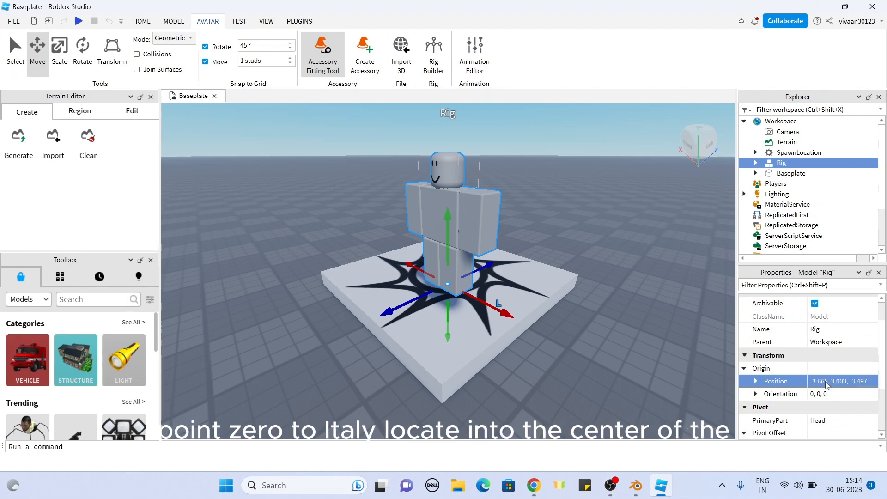
pyautogui.scroll(2, 826, 384)
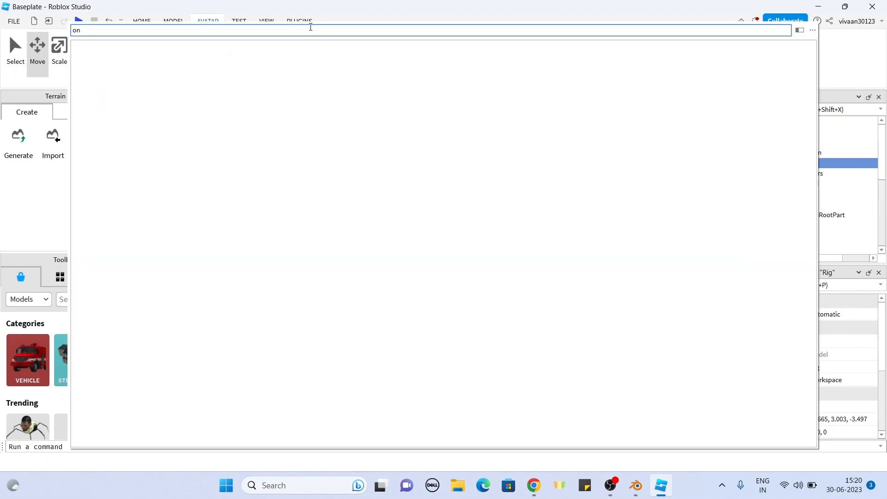
pyautogui.write('le')
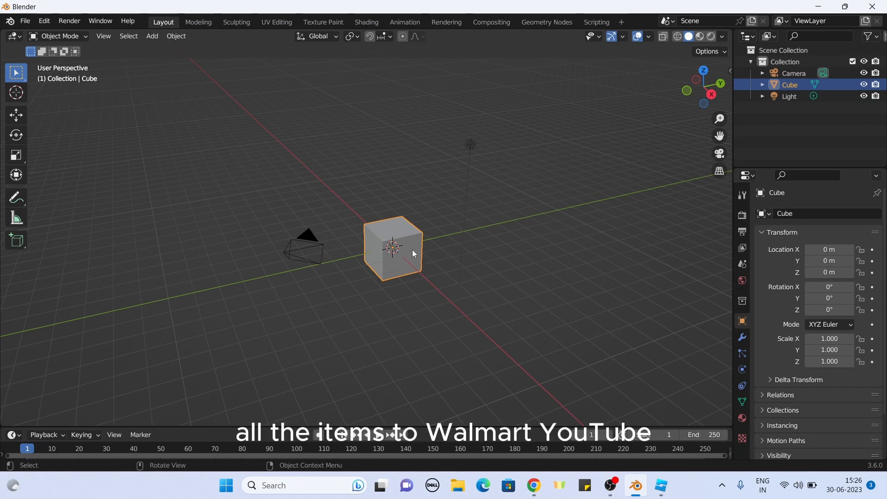
# - In Blender, delete the default cube and import dummy.obj from the Desktop folder with the legacy Wavefront importer
pyautogui.press('Delete')
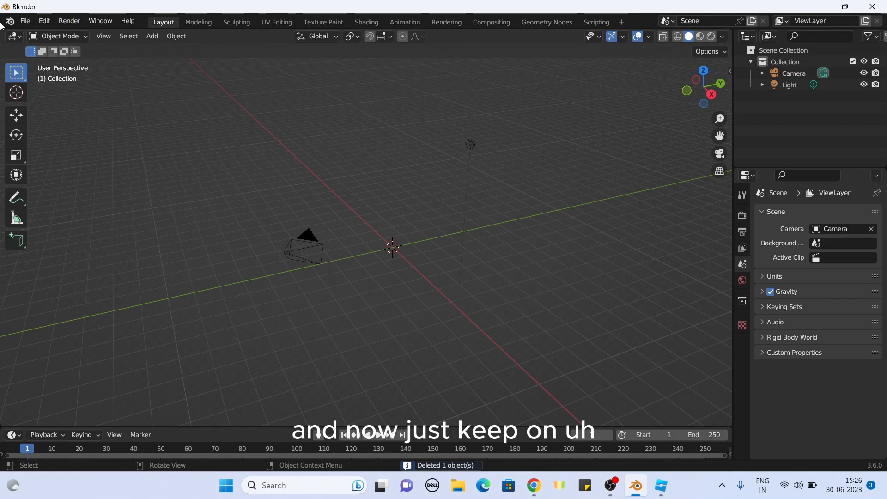
pyautogui.click(26, 21)
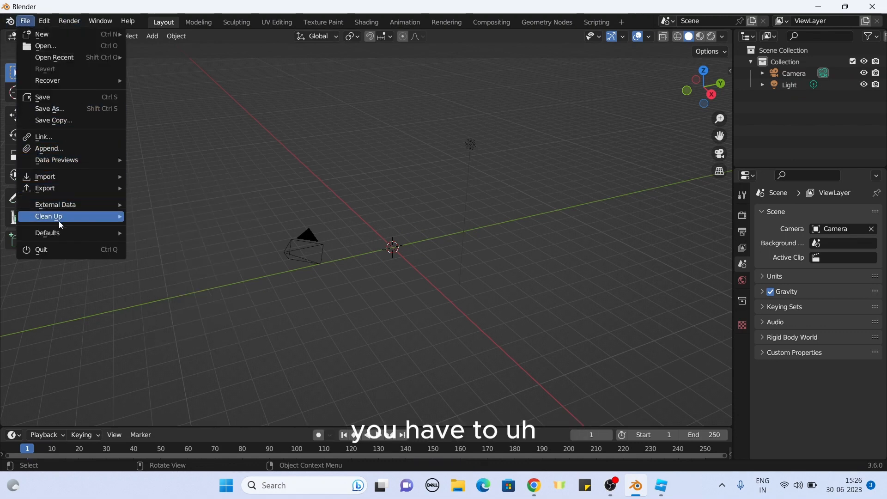
pyautogui.moveTo(63, 178)
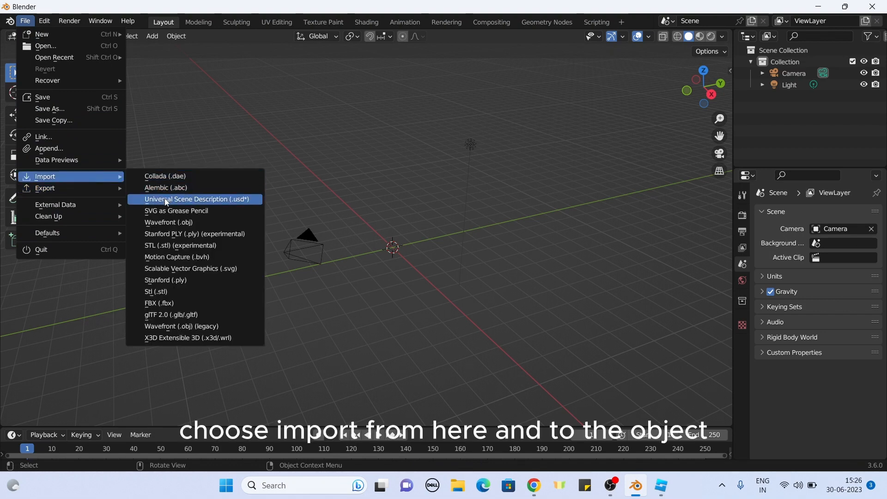
pyautogui.click(191, 326)
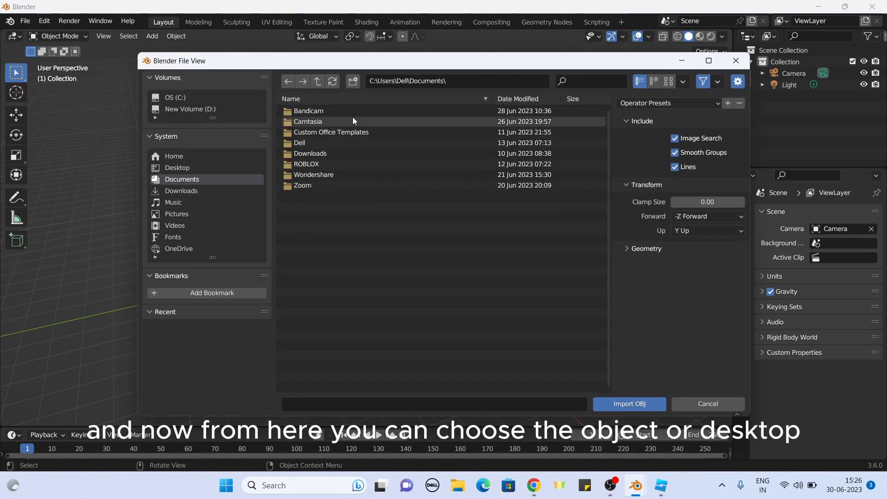
pyautogui.click(190, 168)
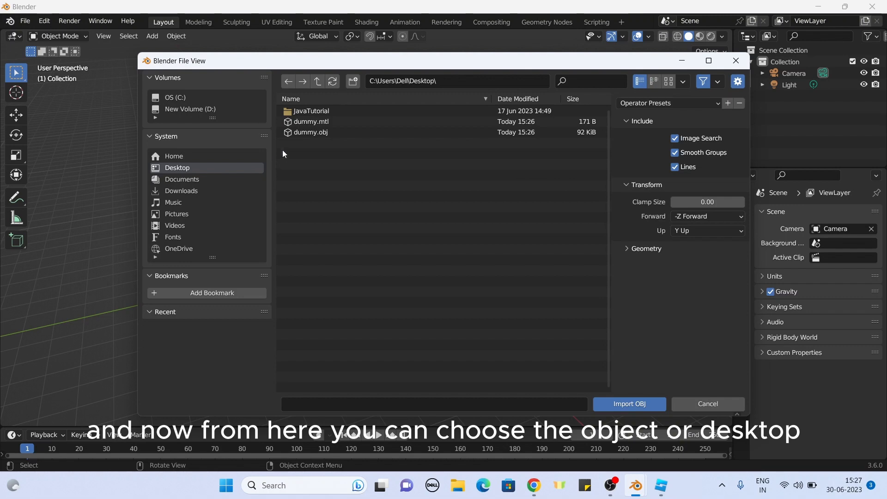
pyautogui.click(311, 132)
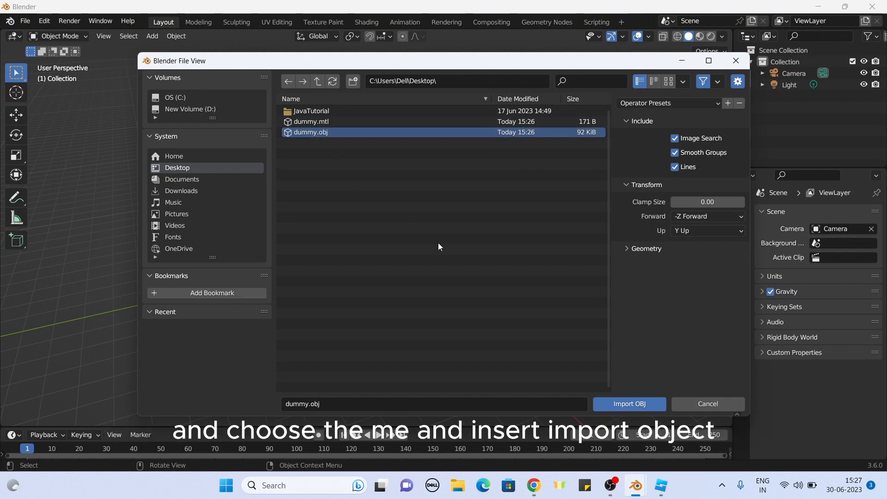
pyautogui.click(629, 403)
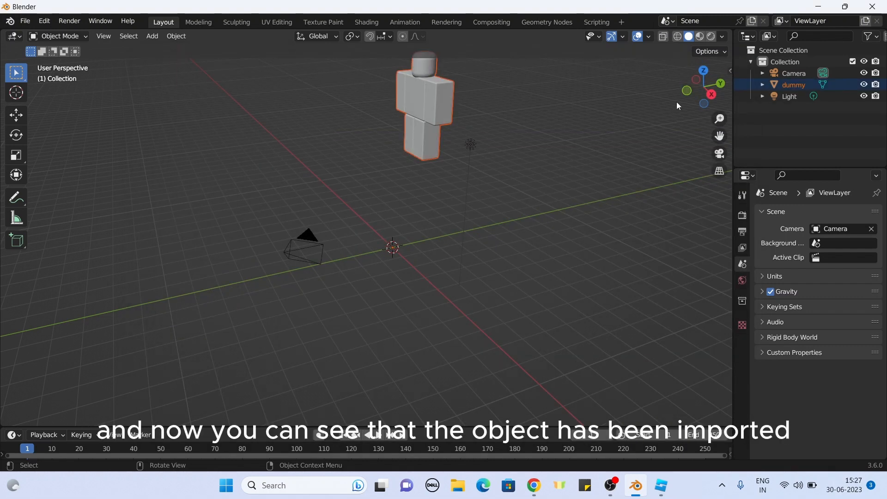
# - Select the whole imported dummy figure in the 3D viewport
pyautogui.moveTo(702, 87); pyautogui.dragTo(725, 90)
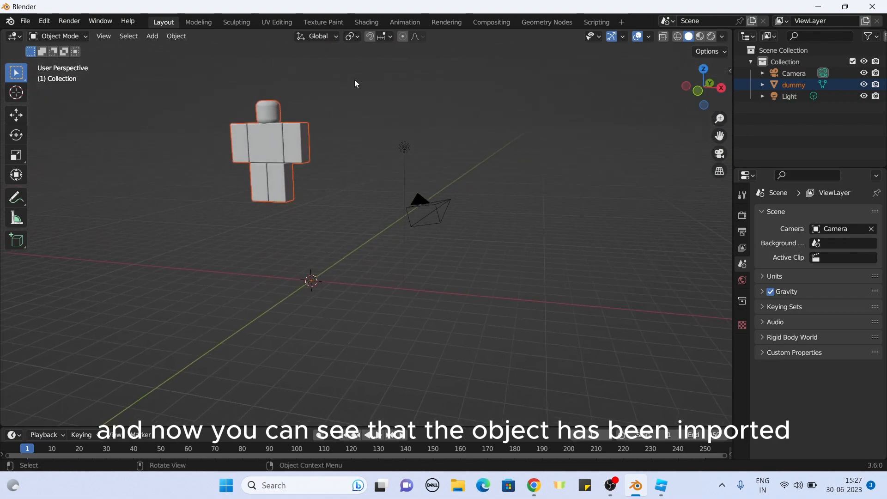
pyautogui.moveTo(186, 87); pyautogui.dragTo(319, 195)
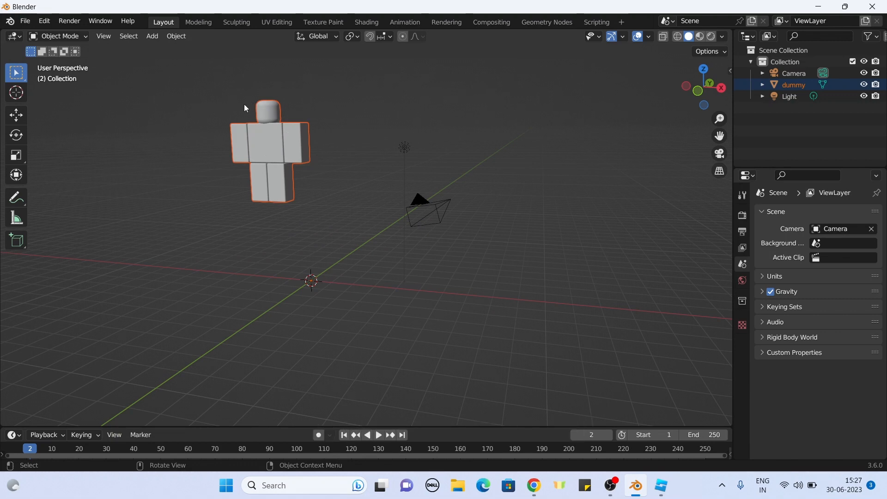
pyautogui.moveTo(237, 91); pyautogui.dragTo(283, 170)
pyautogui.rightClick(280, 162)
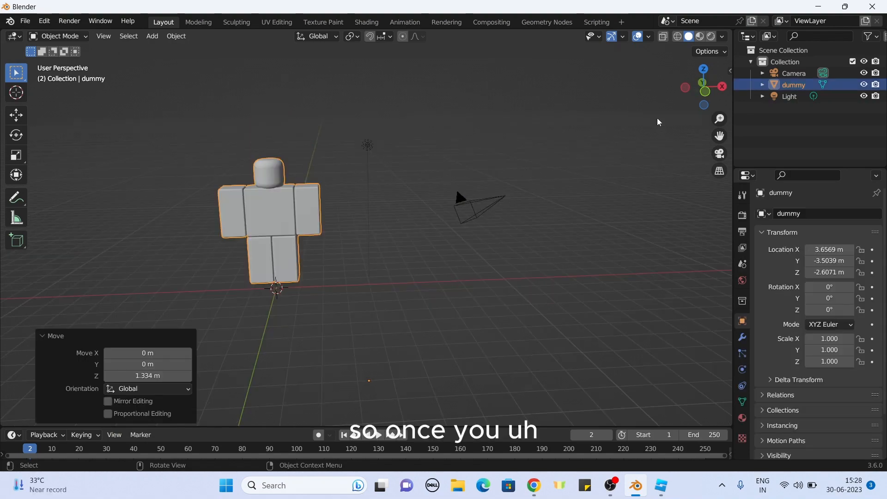
# - Deselect the dummy and add a mesh cylinder at the world origin
pyautogui.moveTo(703, 88); pyautogui.dragTo(663, 104)
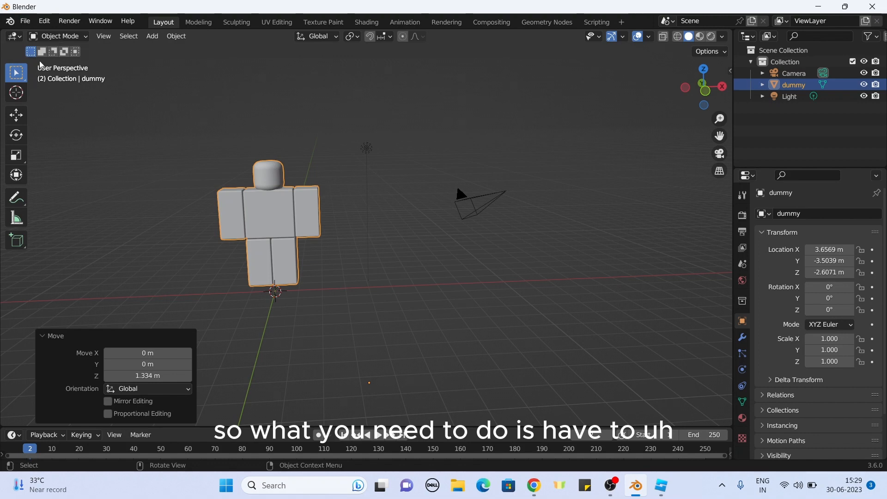
pyautogui.click(51, 335)
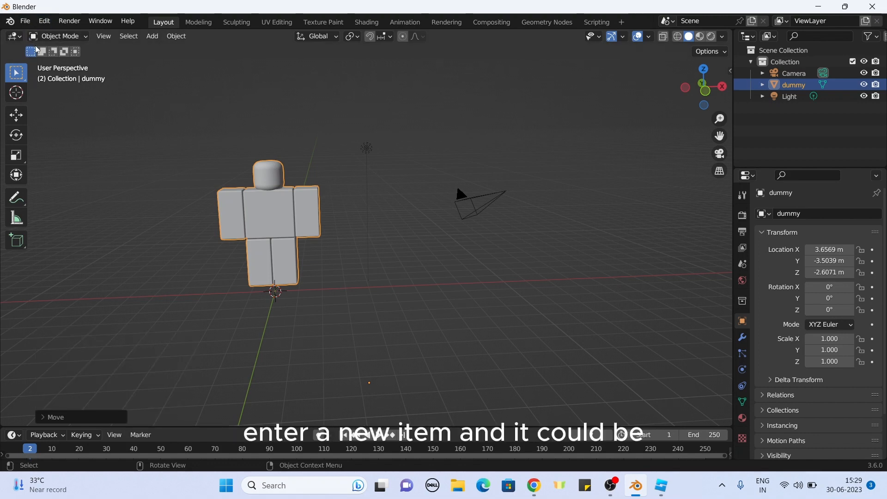
pyautogui.click(142, 194)
pyautogui.hotkey('shift', 'a')
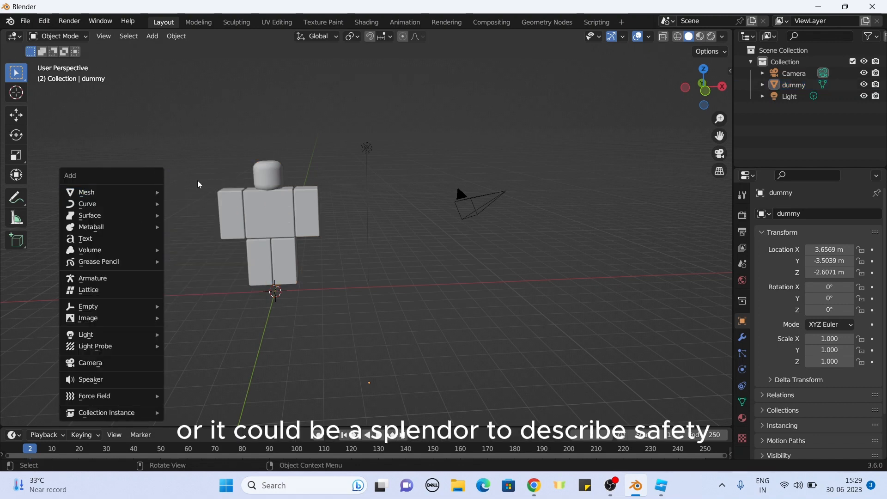
pyautogui.moveTo(149, 194)
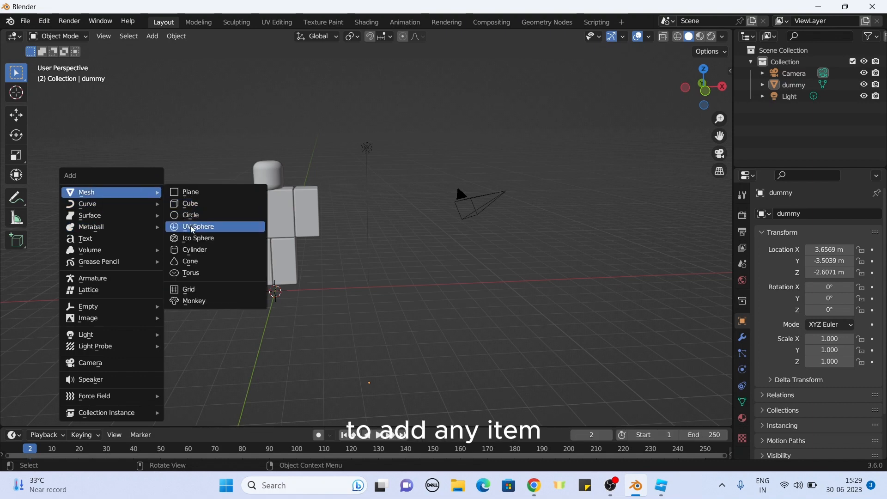
pyautogui.click(194, 249)
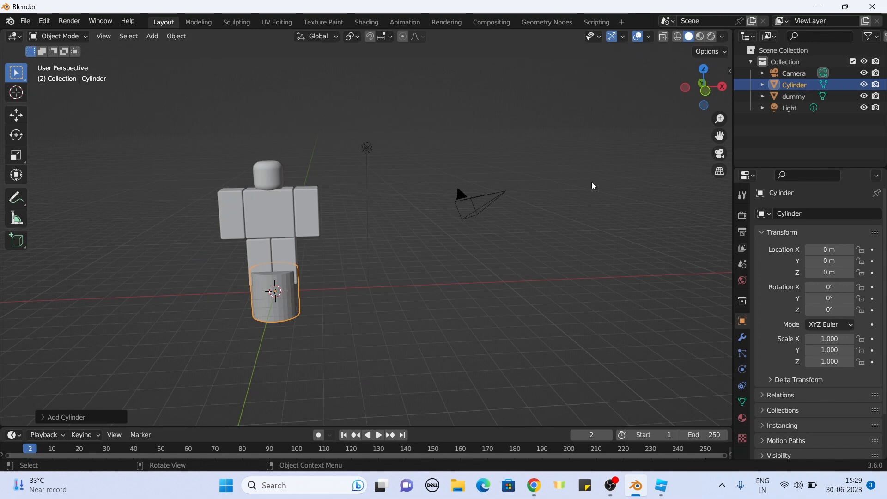
# - Move the cylinder up about 6.31 m along the Z axis to sit over the dummy's head
pyautogui.moveTo(694, 91); pyautogui.dragTo(697, 98)
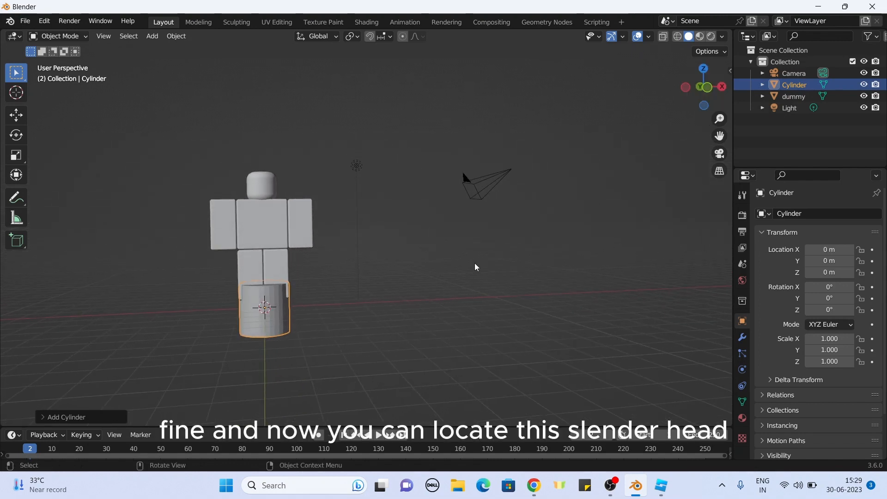
pyautogui.press('g')
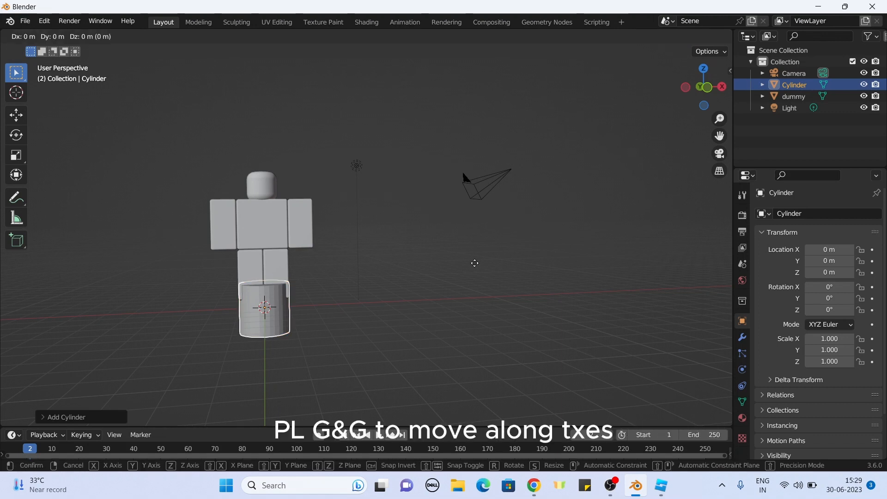
pyautogui.press('z')
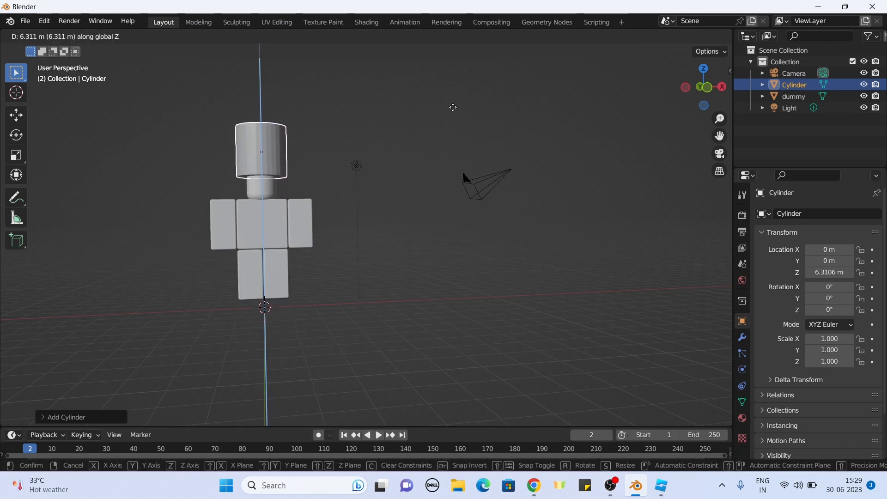
pyautogui.click(454, 112)
# - Flatten the cylinder above the dummy's head along the Z axis to a Z scale of about 0.221
pyautogui.moveTo(702, 86); pyautogui.dragTo(662, 112)
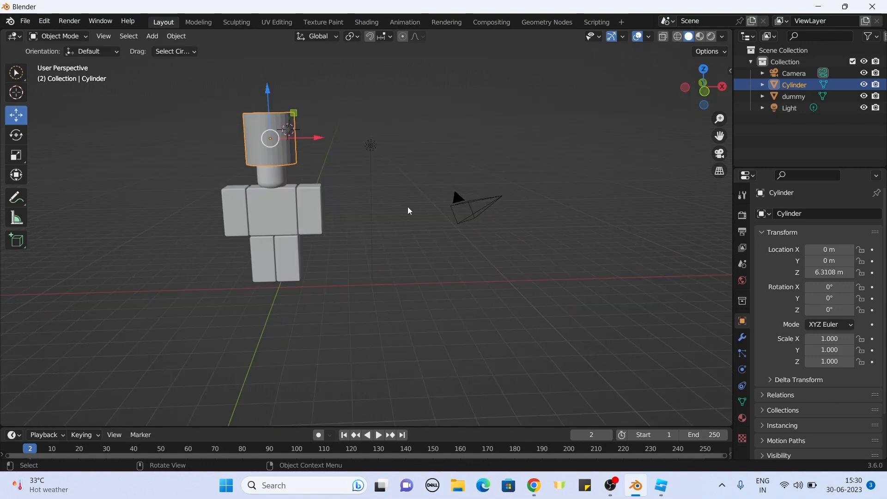
pyautogui.press('s')
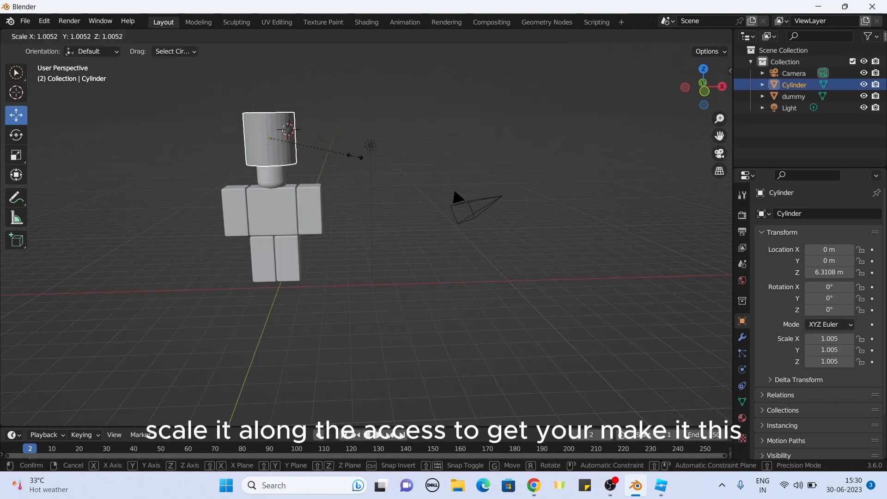
pyautogui.press('z')
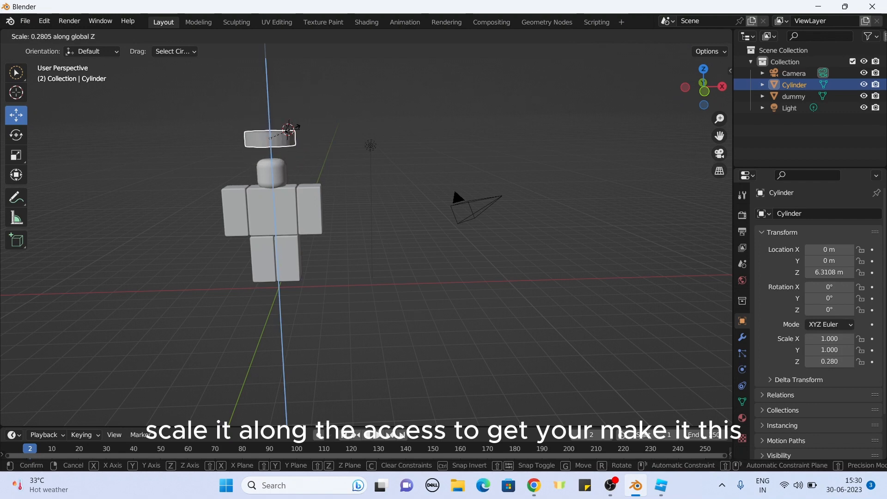
pyautogui.click(289, 139)
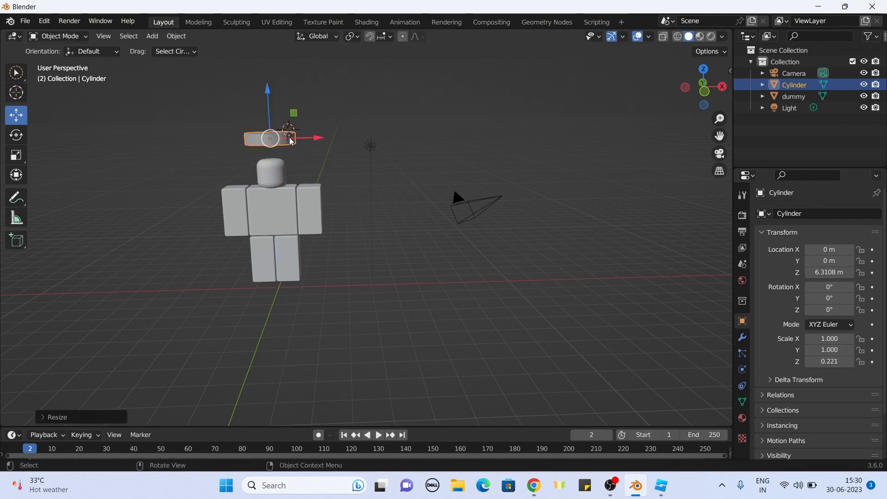
# - Lower the flattened cylinder about 0.65 m along the Z axis onto the dummy's head
pyautogui.moveTo(693, 97); pyautogui.dragTo(693, 97)
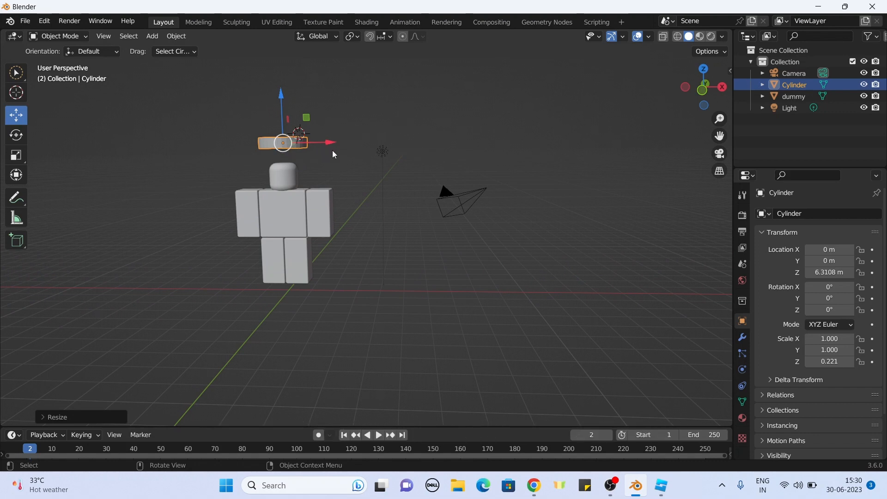
pyautogui.press('g')
pyautogui.press('z')
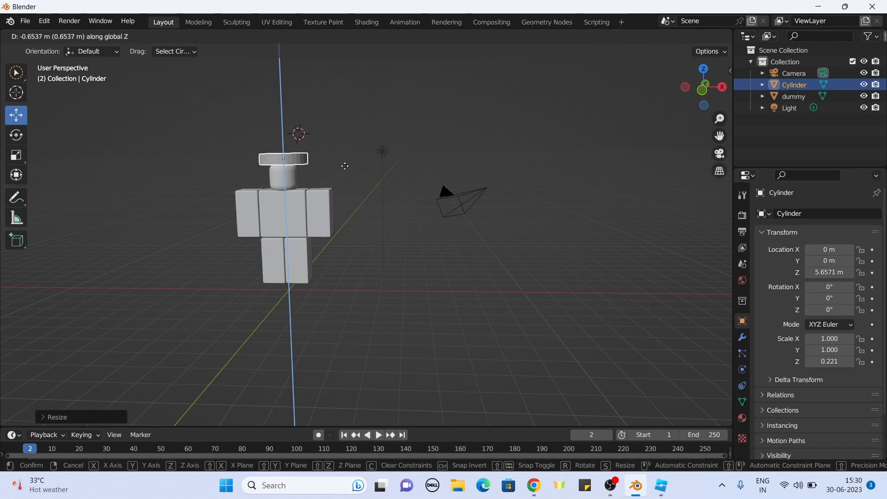
pyautogui.click(344, 166)
pyautogui.moveTo(695, 90); pyautogui.dragTo(720, 88)
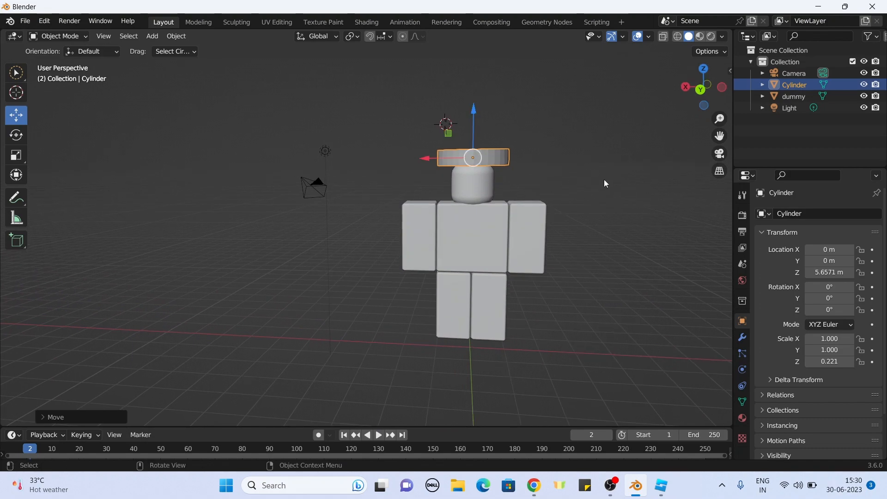
pyautogui.moveTo(711, 90)
pyautogui.mouseDown()
pyautogui.moveTo(711, 78)
pyautogui.moveTo(712, 90)
pyautogui.mouseUp()
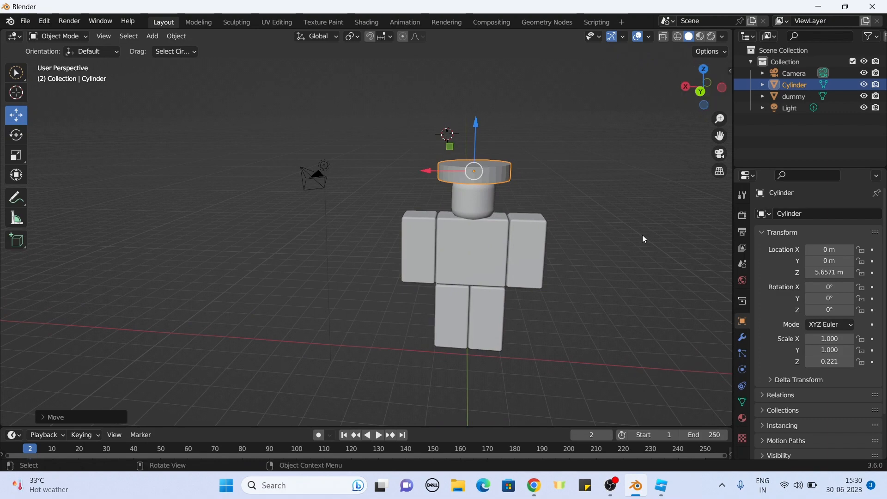
# - In Edit Mode with face selection, extrude the cylinder's top face upward about 0.13 m
pyautogui.click(597, 288)
pyautogui.moveTo(714, 104); pyautogui.dragTo(713, 93)
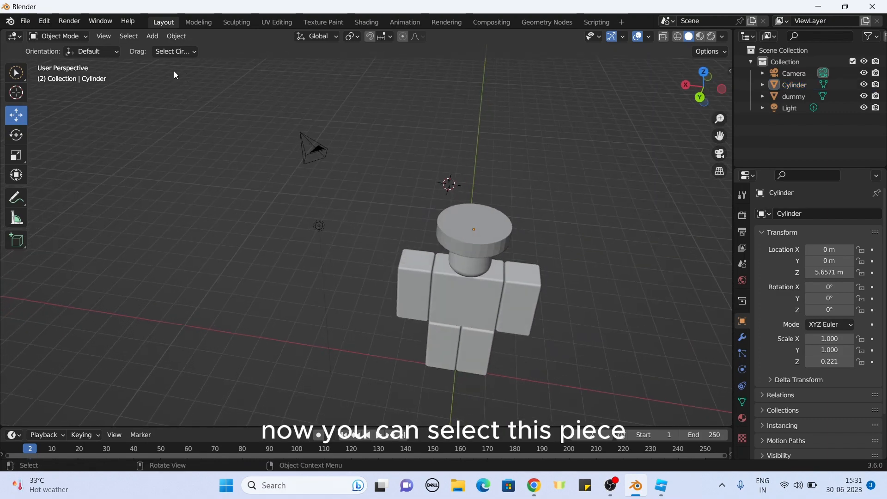
pyautogui.click(71, 39)
pyautogui.click(74, 62)
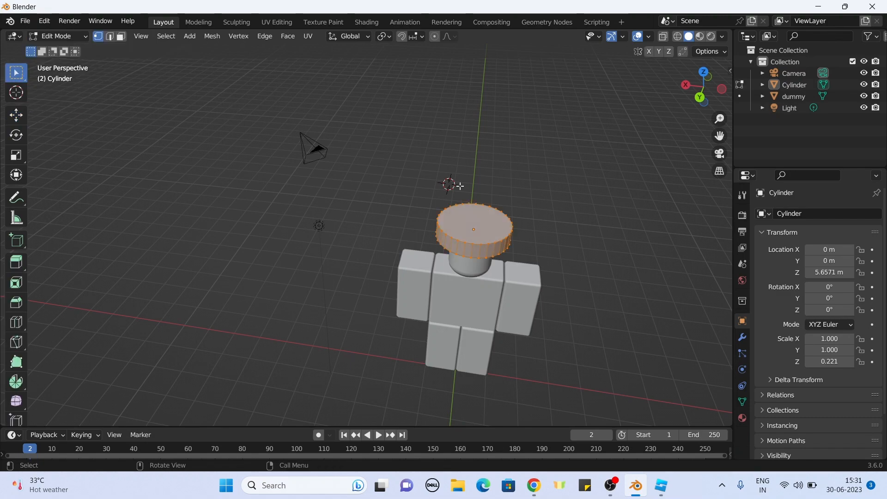
pyautogui.click(490, 217)
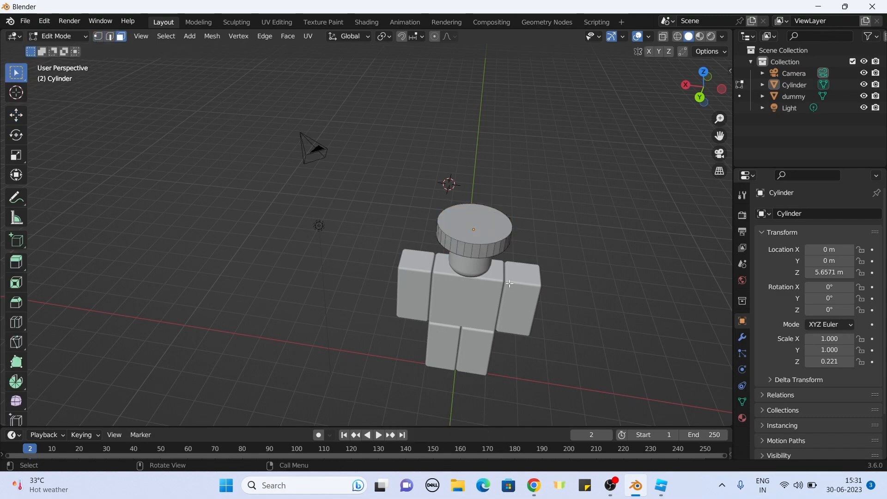
pyautogui.click(498, 235)
pyautogui.moveTo(687, 107); pyautogui.dragTo(692, 92)
pyautogui.press('e')
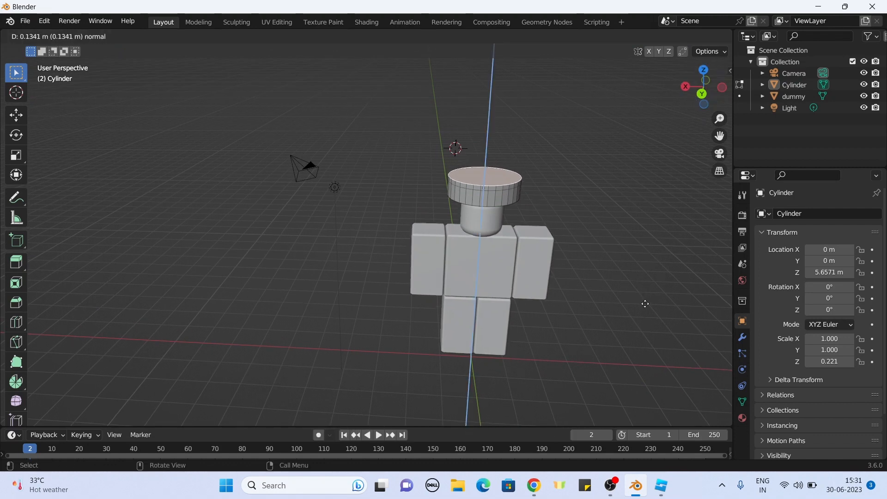
pyautogui.click(645, 304)
# - Shrink the top face to about 0.74 and extrude it up about 1.8 m to form the hat's crown
pyautogui.press('s')
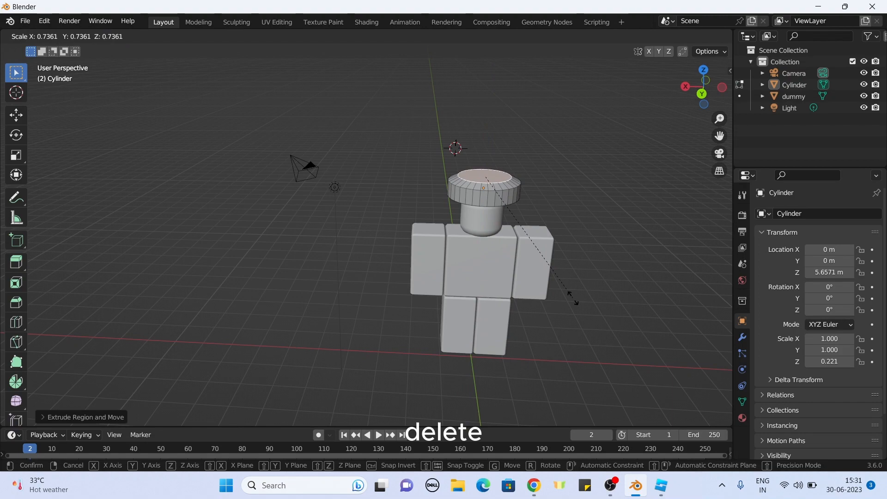
pyautogui.click(573, 298)
pyautogui.moveTo(697, 99); pyautogui.dragTo(688, 75)
pyautogui.press('e')
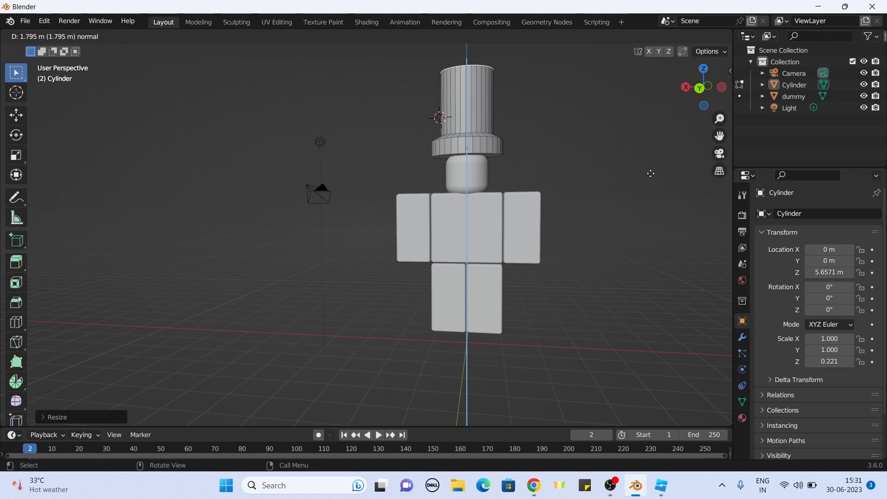
pyautogui.click(650, 173)
pyautogui.moveTo(701, 93); pyautogui.dragTo(703, 153)
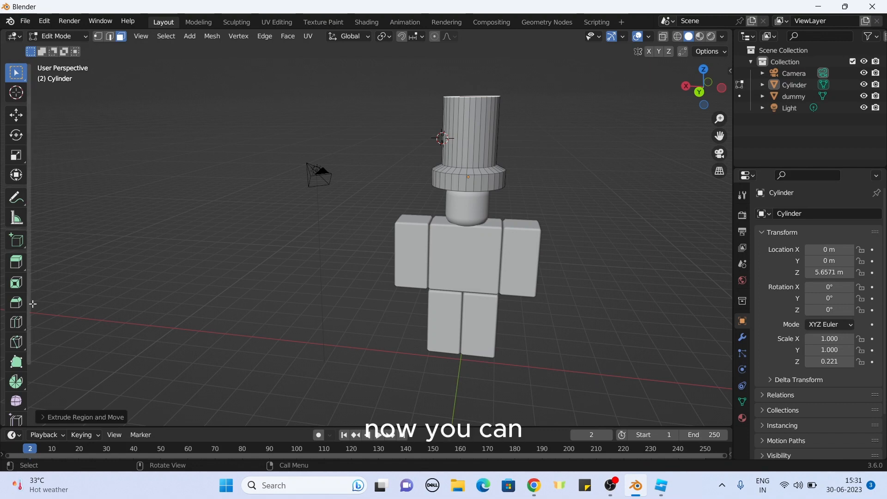
# - Try to add separate loop cuts at different heights around the hat's crown with the Loop Cut tool
pyautogui.click(16, 322)
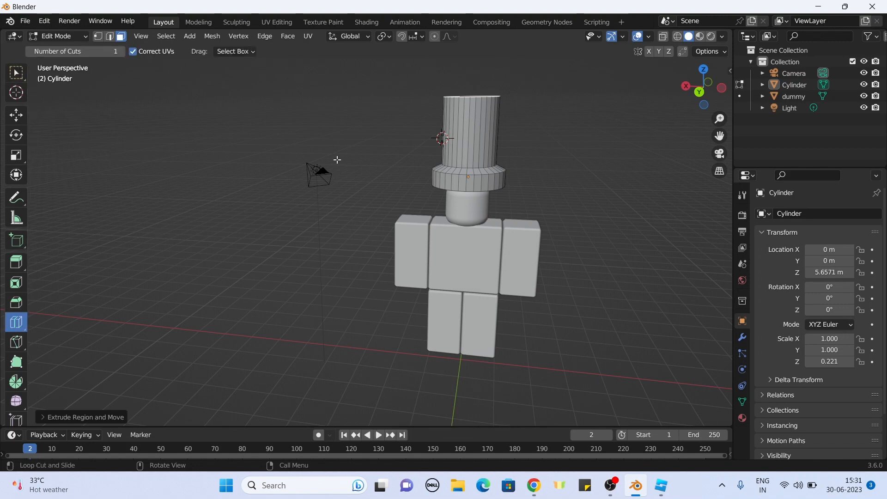
pyautogui.click(451, 121)
pyautogui.click(454, 122)
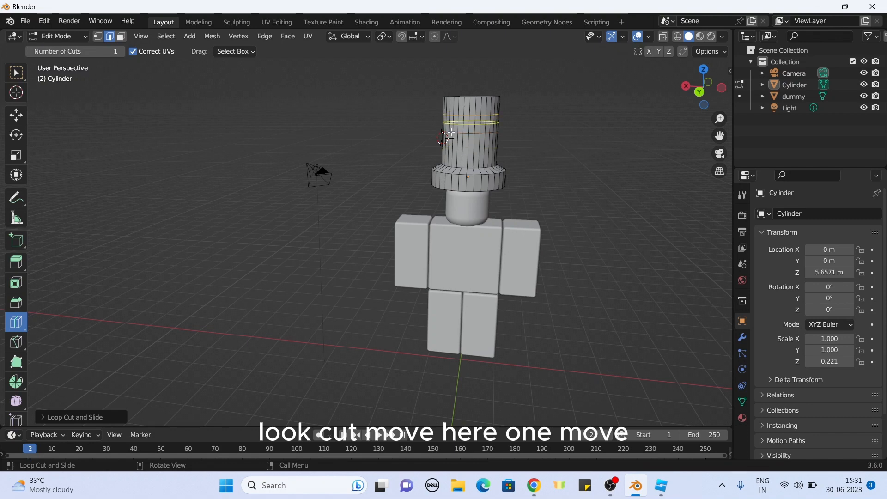
pyautogui.click(452, 145)
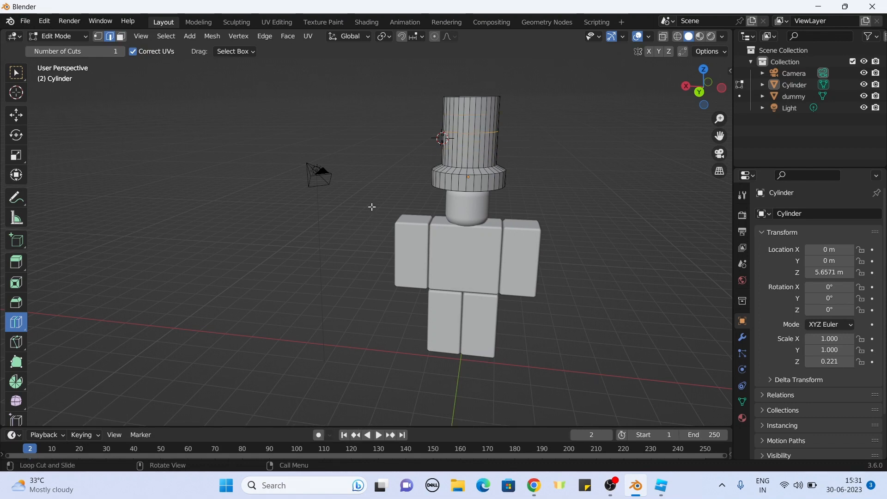
pyautogui.press('3')
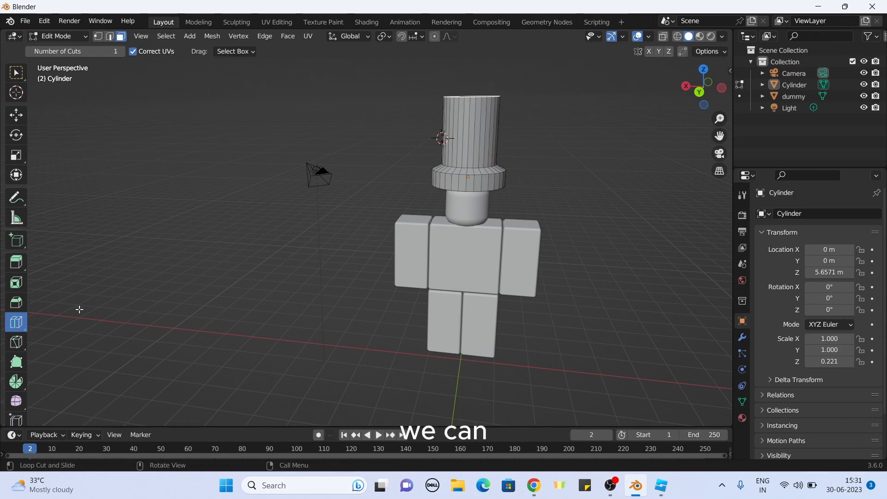
# - Add a loop cut with 3 cuts around the hat's crown and scale the new loops in to 0.840
pyautogui.click(470, 132)
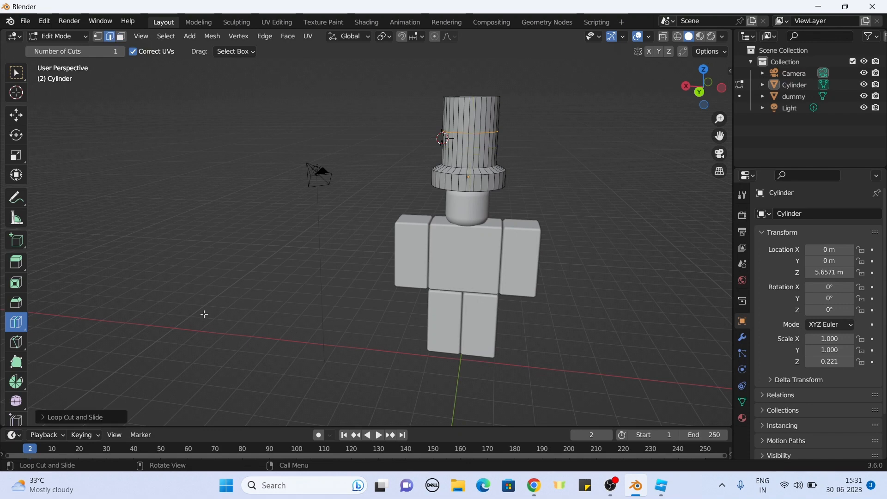
pyautogui.click(48, 417)
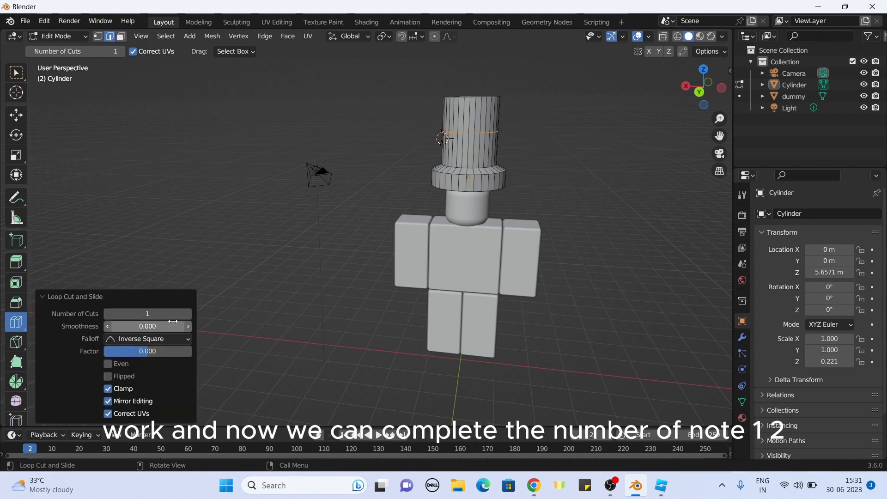
pyautogui.click(188, 314)
pyautogui.click(188, 314)
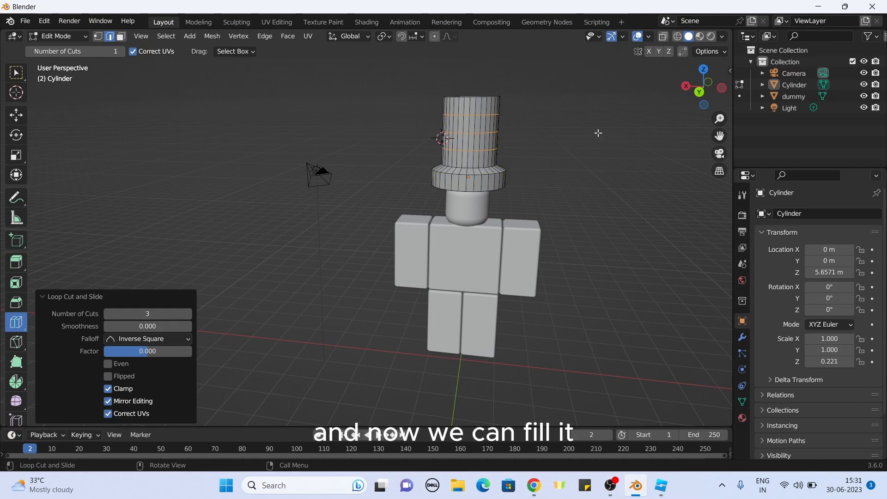
pyautogui.press('s')
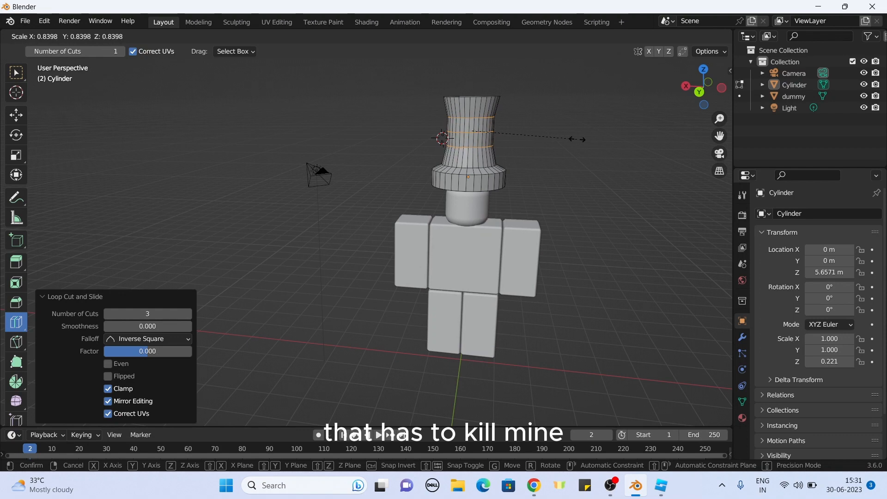
pyautogui.click(577, 139)
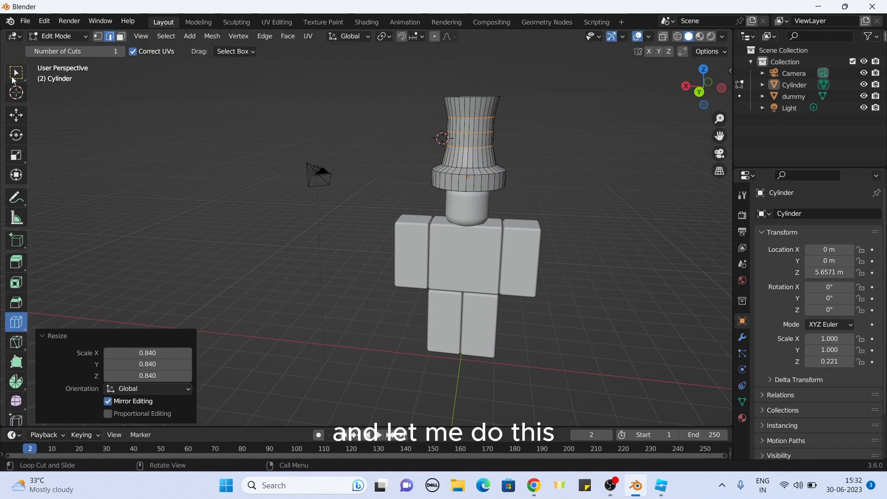
# - Switch to the Select Box tool and try to box-select the lowest of the three new edge loops
pyautogui.press('w')
pyautogui.click(440, 139)
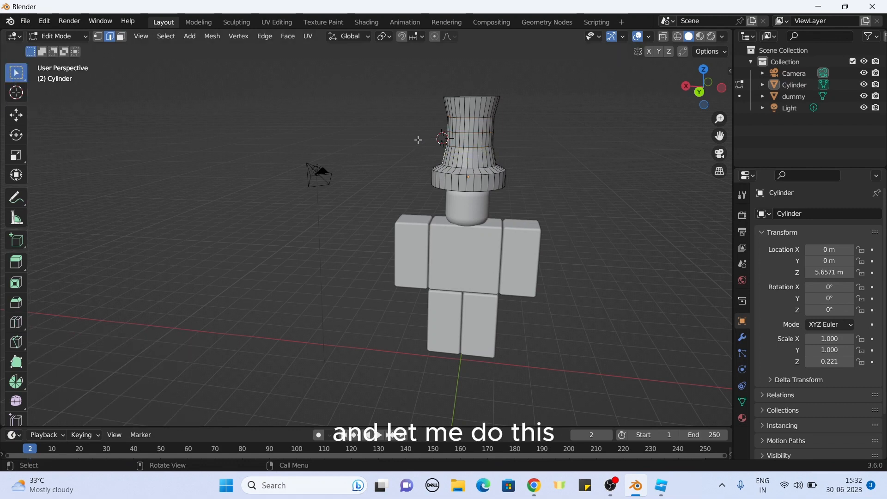
pyautogui.moveTo(416, 133); pyautogui.dragTo(511, 153)
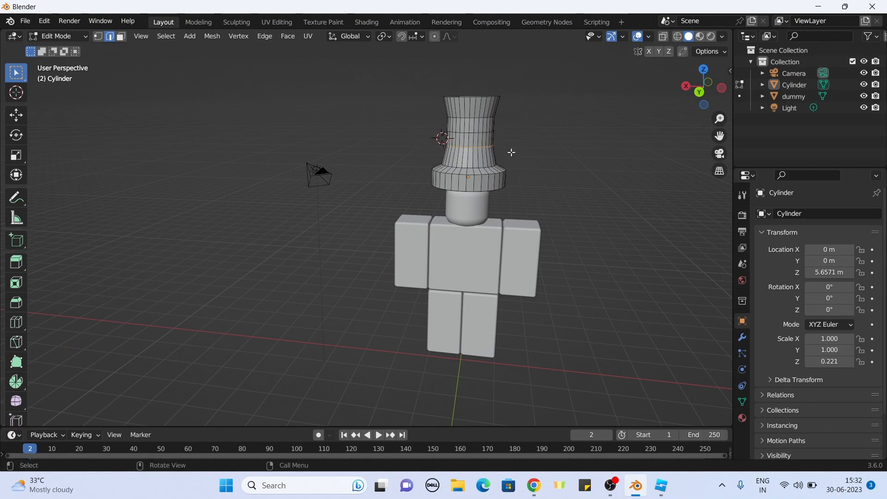
pyautogui.moveTo(435, 141); pyautogui.dragTo(515, 154)
pyautogui.moveTo(696, 95); pyautogui.dragTo(621, 146)
pyautogui.moveTo(696, 100); pyautogui.dragTo(708, 108)
pyautogui.scroll(2, 624, 201)
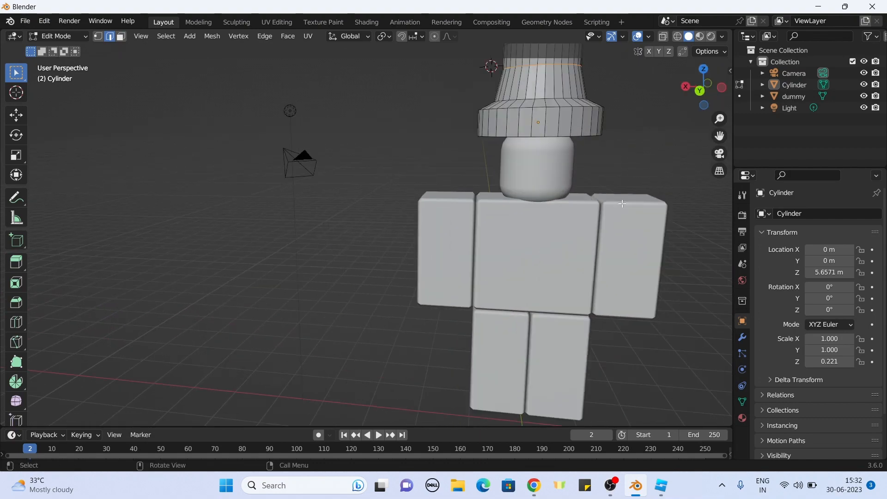
pyautogui.moveTo(571, 287); pyautogui.dragTo(600, 291, button='middle')
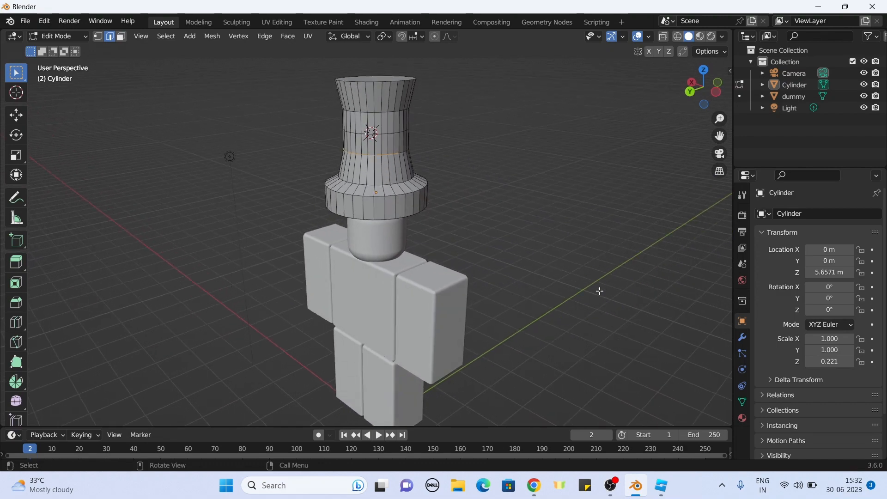
pyautogui.click(507, 179)
# - Select the complete lowest crown loop through the mesh in wireframe display, restore solid shading, and scale the loop to 1.030
pyautogui.click(663, 37)
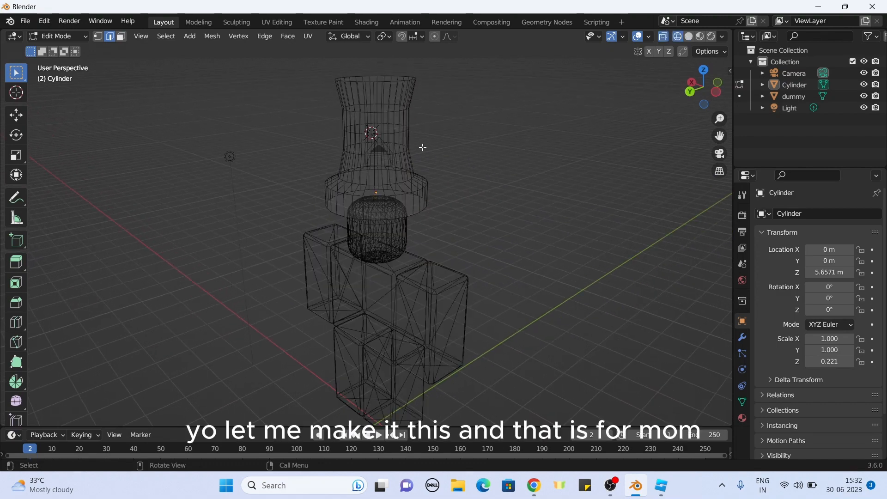
pyautogui.moveTo(328, 141); pyautogui.dragTo(418, 166)
pyautogui.click(687, 37)
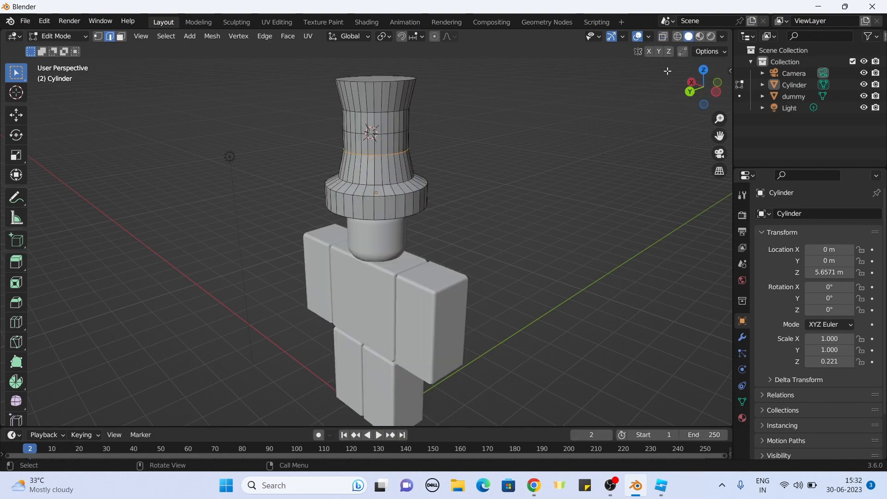
pyautogui.moveTo(689, 101); pyautogui.dragTo(670, 145)
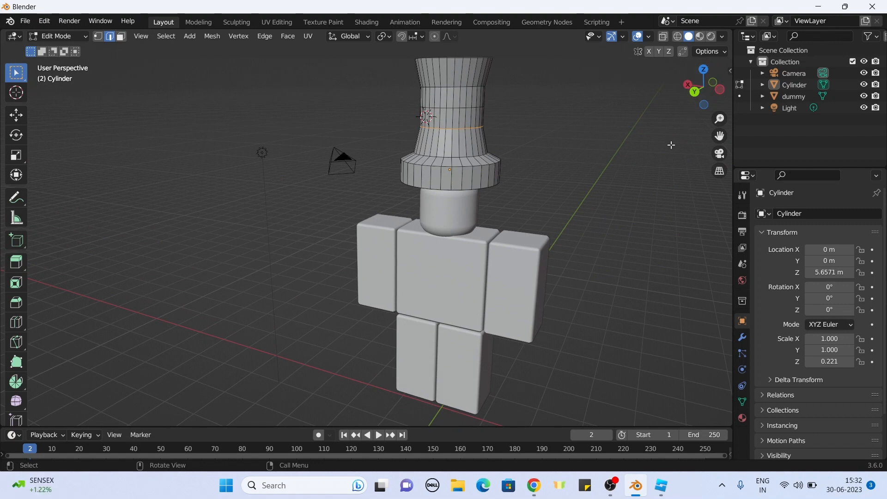
pyautogui.press('s')
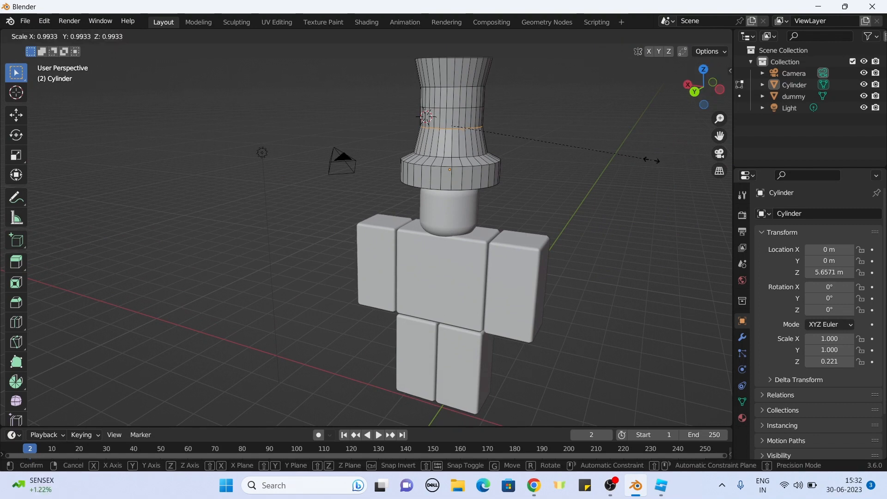
pyautogui.click(659, 162)
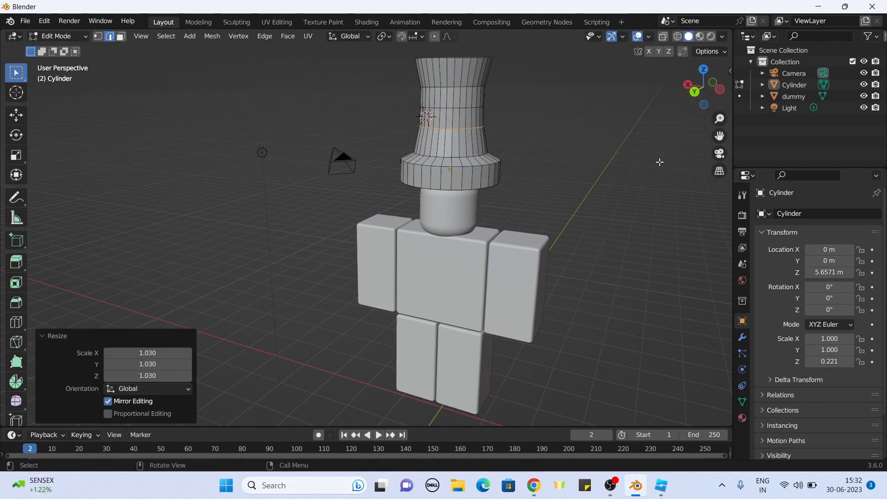
pyautogui.press('g')
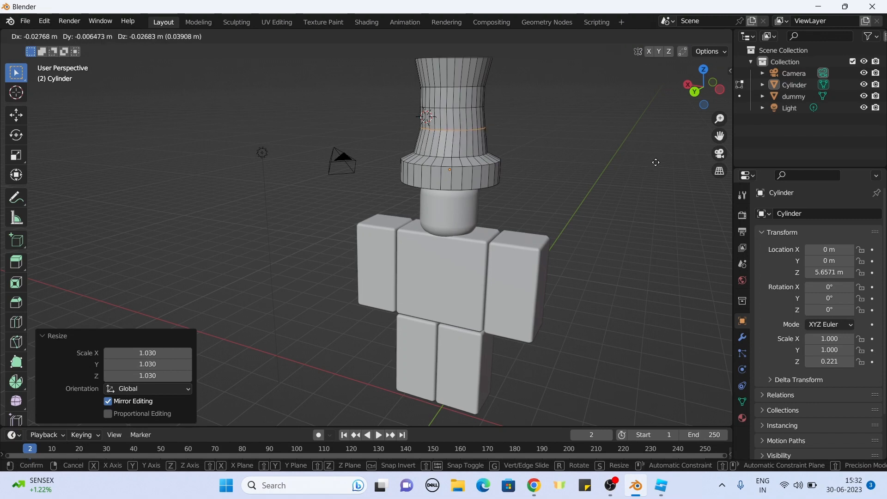
pyautogui.click(656, 162)
pyautogui.hotkey('ctrl', 'z')
# - Move the lowest crown loop straight down along Z by about 0.228 m
pyautogui.press('g')
pyautogui.press('z')
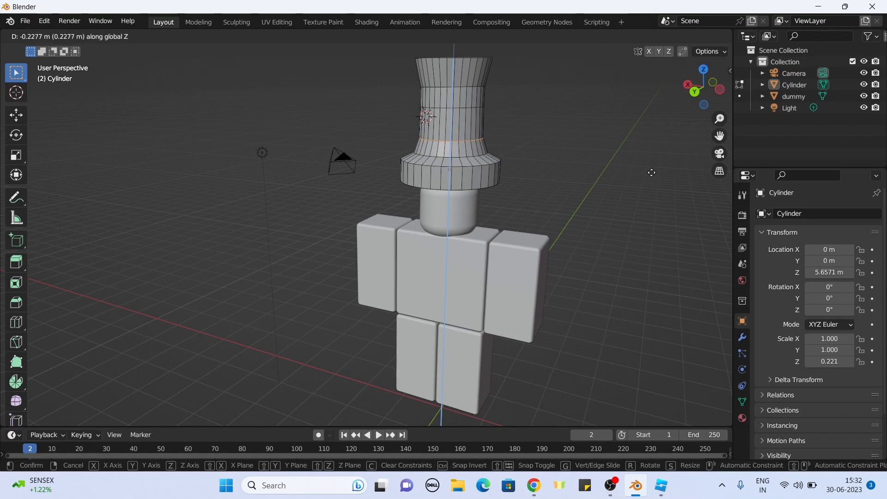
pyautogui.click(651, 172)
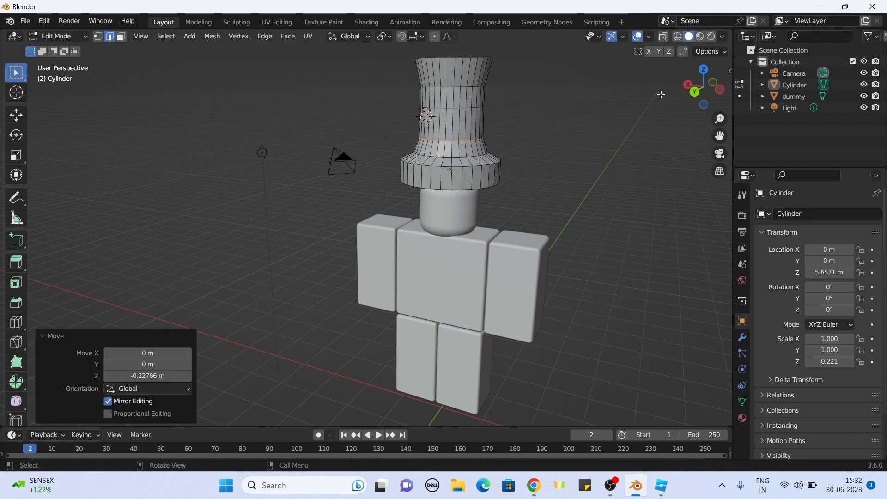
# - Select the complete middle crown loop in wireframe display, restore solid shading, and scale the loop to 0.904
pyautogui.click(675, 41)
pyautogui.keyDown('alt'); pyautogui.click(420, 104); pyautogui.keyUp('alt')
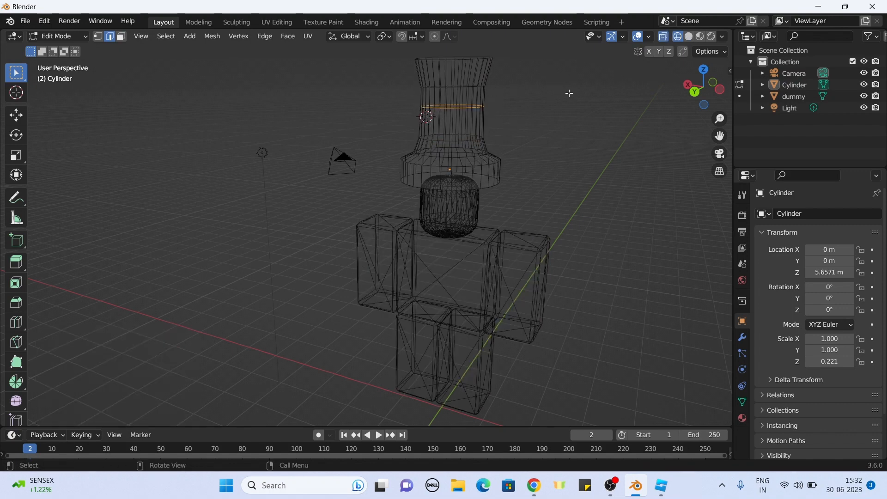
pyautogui.click(687, 39)
pyautogui.press('s')
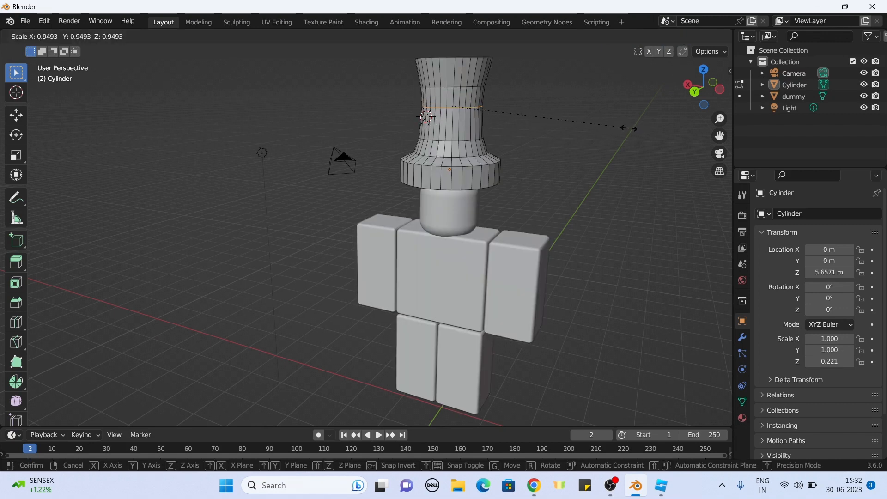
pyautogui.click(616, 130)
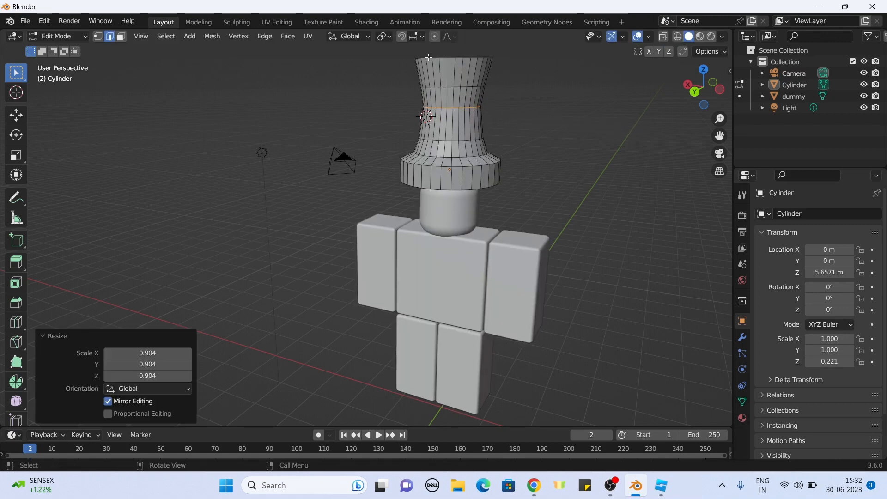
# - Try to box-select the hat's top rim edges in solid and wireframe display, and return to solid shading
pyautogui.moveTo(405, 52); pyautogui.dragTo(523, 68)
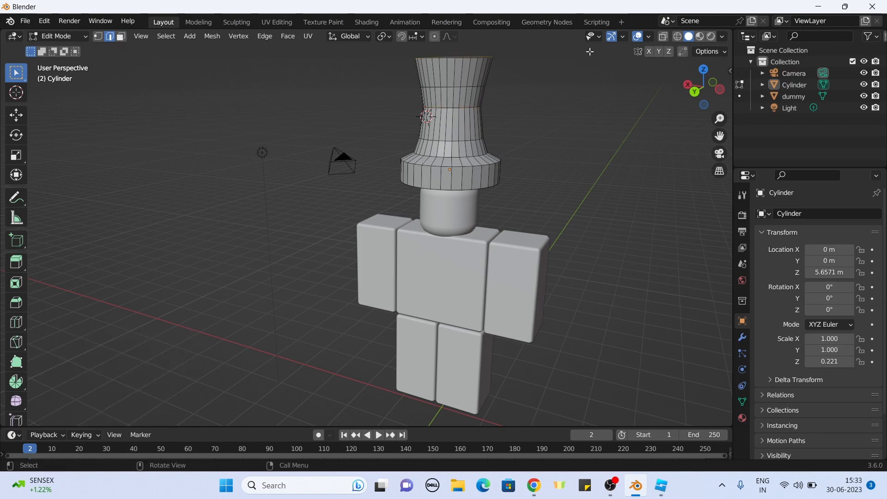
pyautogui.click(679, 39)
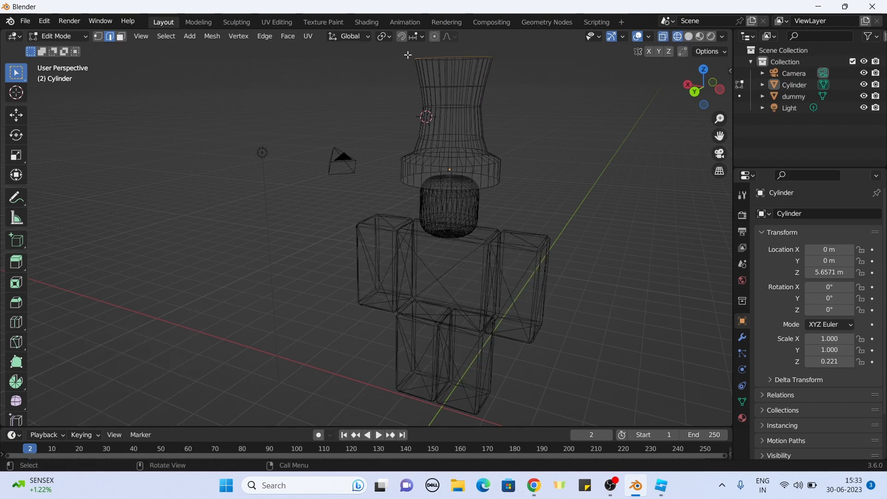
pyautogui.moveTo(408, 53); pyautogui.dragTo(519, 82)
pyautogui.click(542, 118)
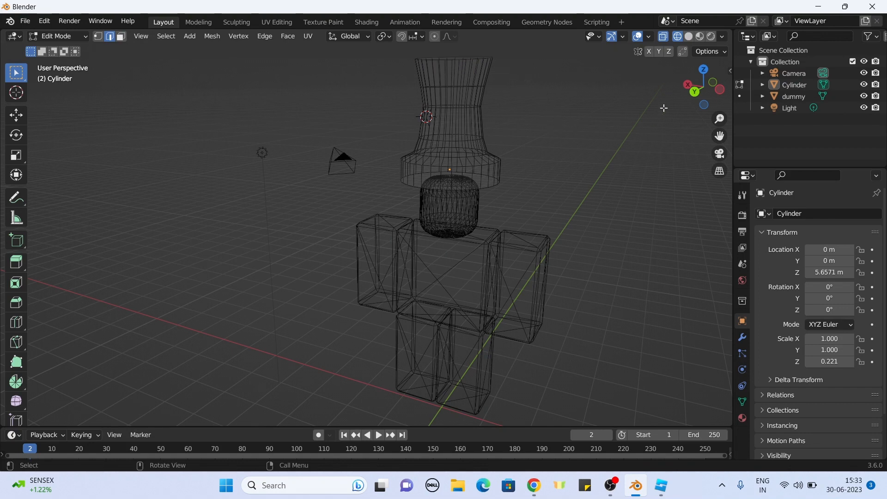
pyautogui.click(689, 37)
pyautogui.moveTo(702, 88); pyautogui.dragTo(593, 139)
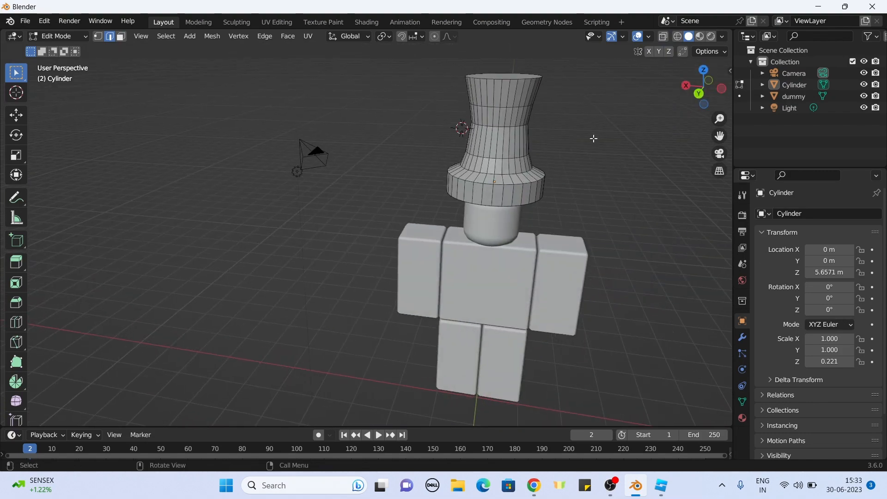
pyautogui.click(53, 35)
pyautogui.click(64, 50)
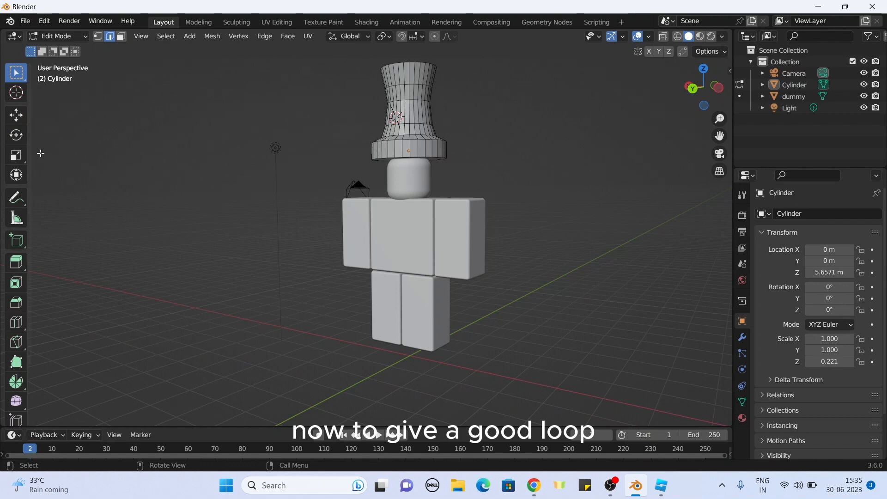
# - Add a loop cut with 2 cuts around the hat's brim and scale the new loops out to 1.039
pyautogui.click(17, 323)
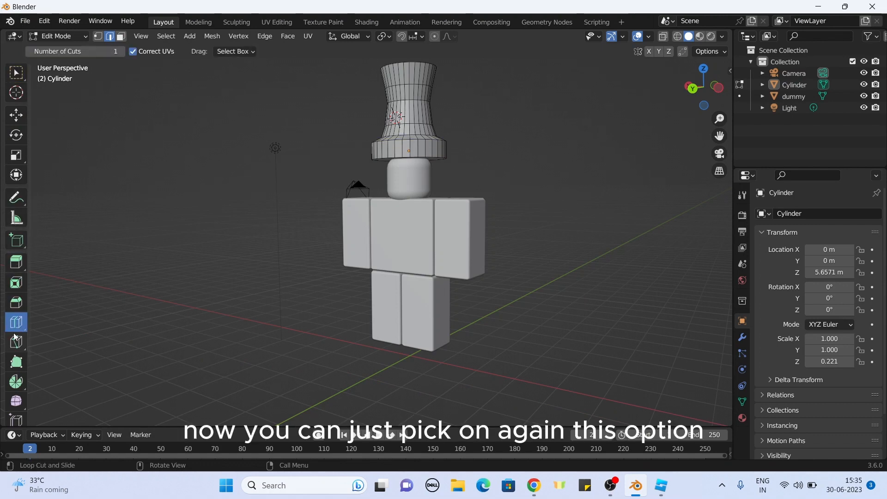
pyautogui.click(401, 154)
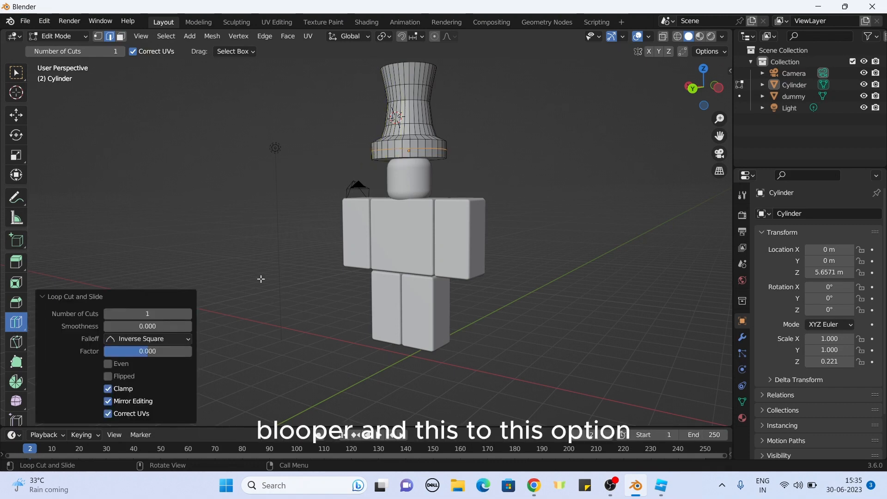
pyautogui.click(187, 314)
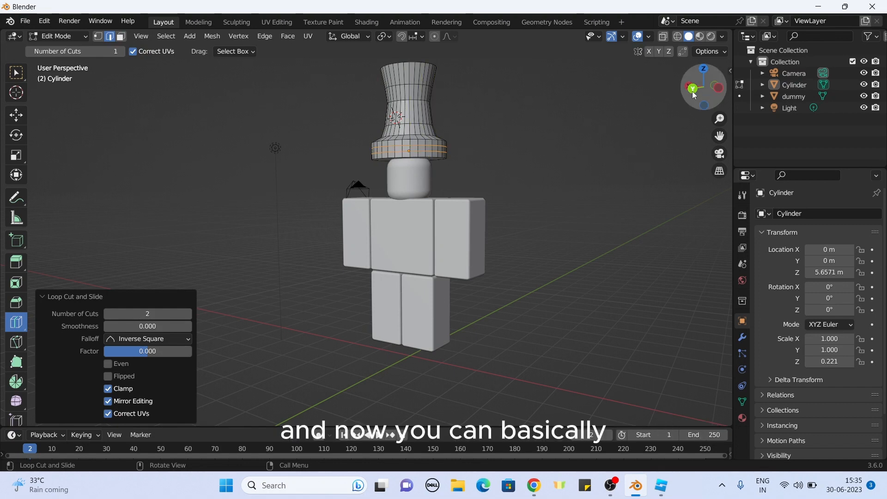
pyautogui.moveTo(696, 95); pyautogui.dragTo(692, 102)
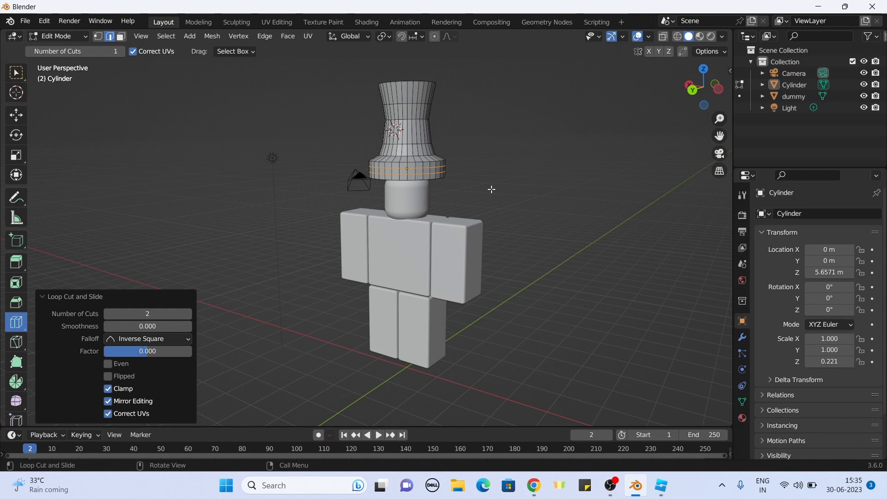
pyautogui.press('s')
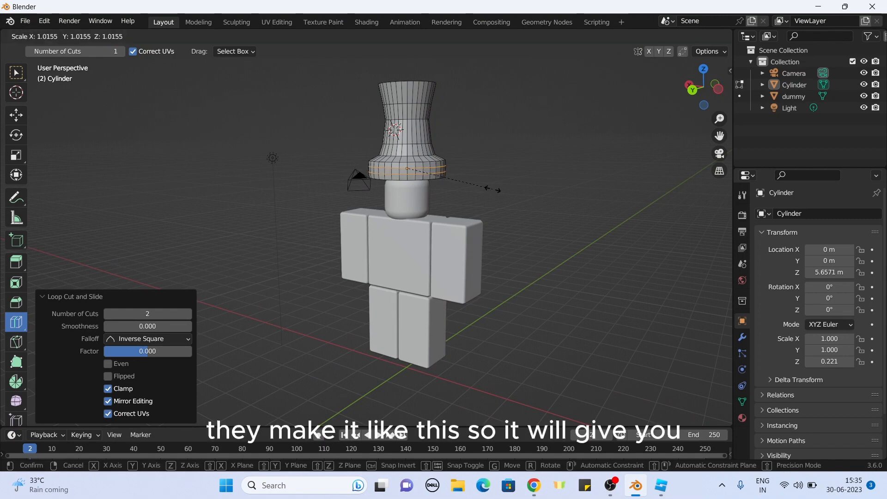
pyautogui.click(495, 190)
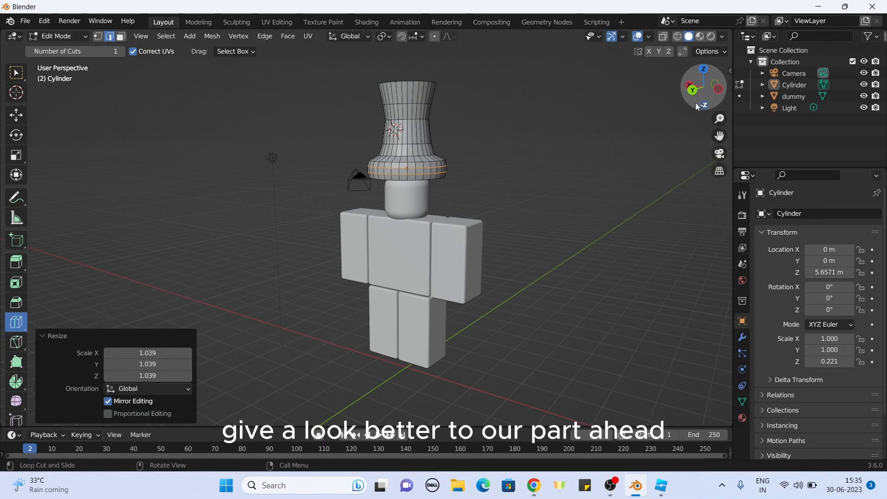
# - Switch to face selection with the Select Box tool and select the hat's top face
pyautogui.moveTo(703, 88); pyautogui.dragTo(601, 110)
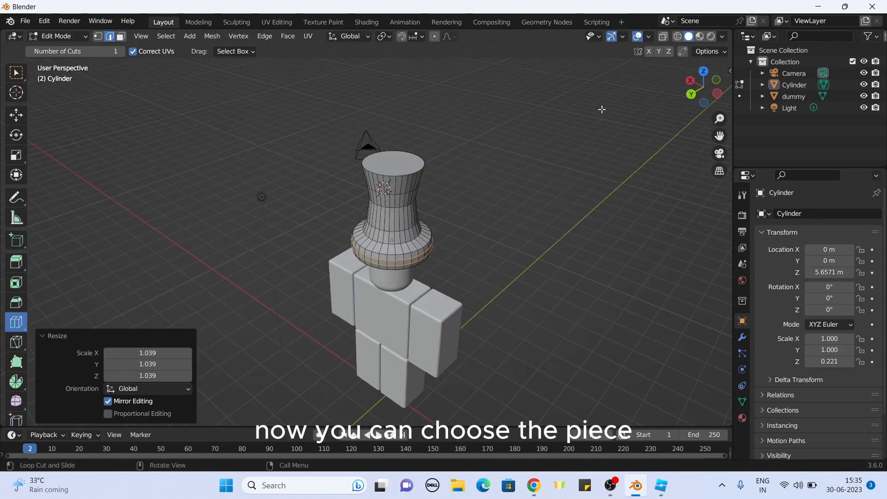
pyautogui.click(121, 37)
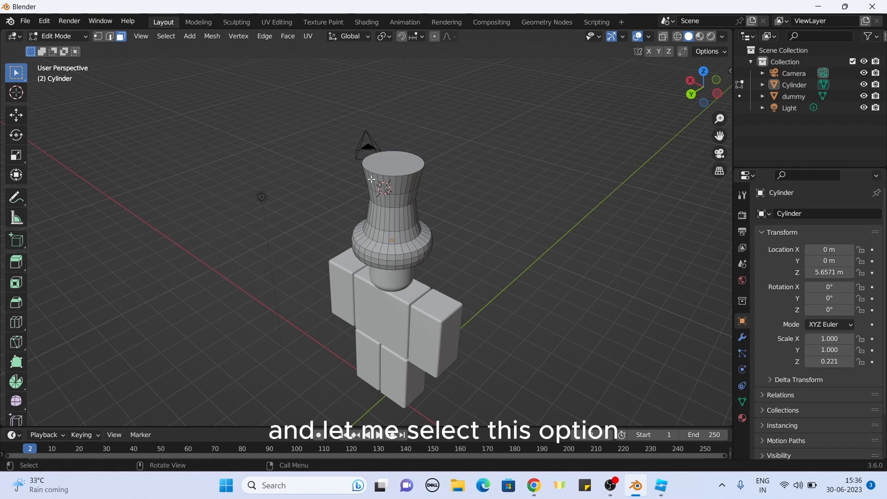
pyautogui.click(388, 155)
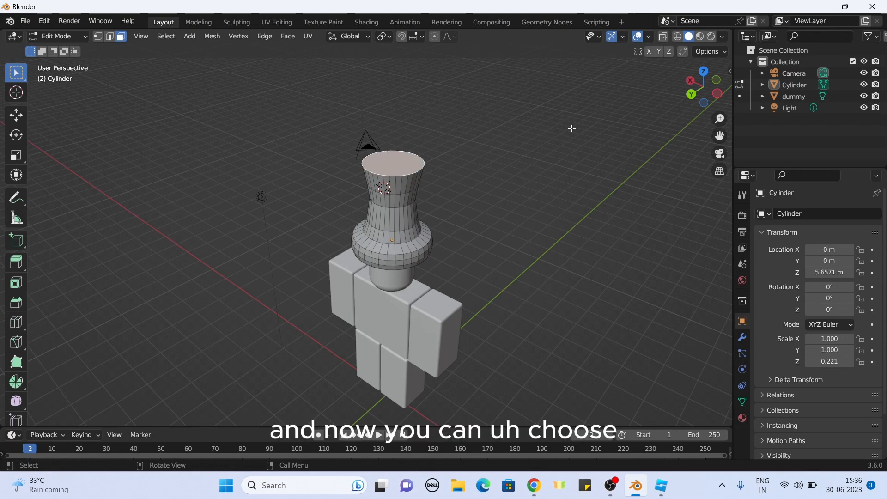
# - Try to extrude the hat's top face freely by about 0.28 m in X, 0.21 m in Y and 0.06 m in Z
pyautogui.press('e')
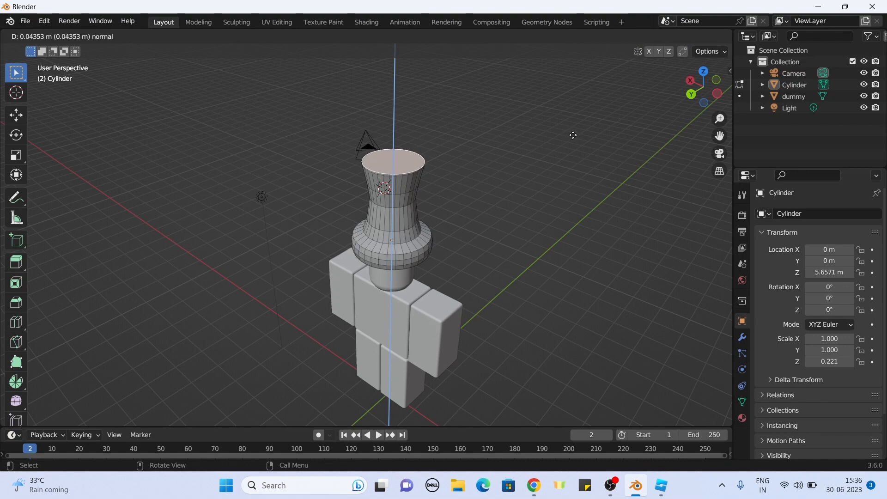
pyautogui.middleClick(572, 135)
pyautogui.click(572, 134)
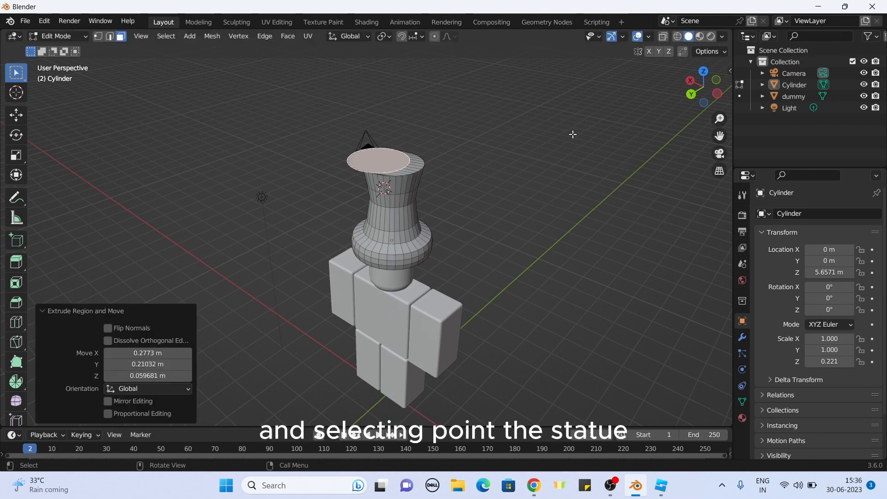
pyautogui.hotkey('ctrl', 'z')
# - Try to form an inner rim by extruding the top face about 0.011 m, scaling it to 0.816, and extruding again about 0.002 m
pyautogui.press('e')
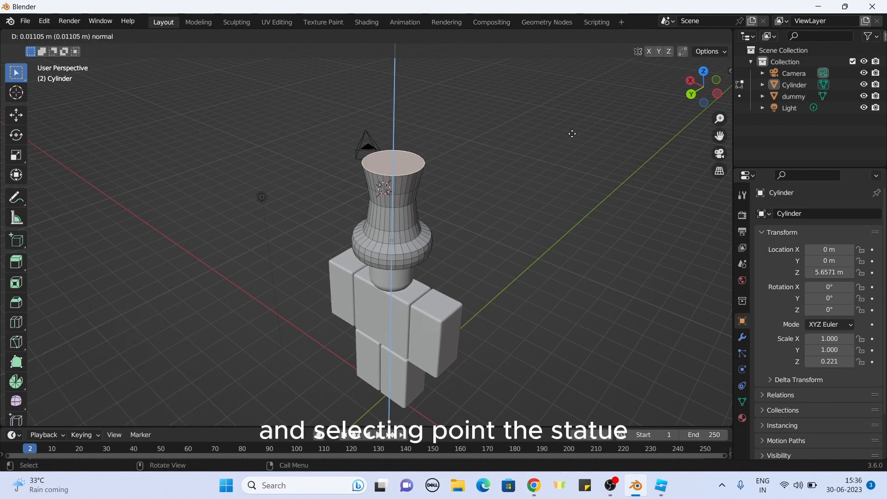
pyautogui.click(573, 134)
pyautogui.press('s')
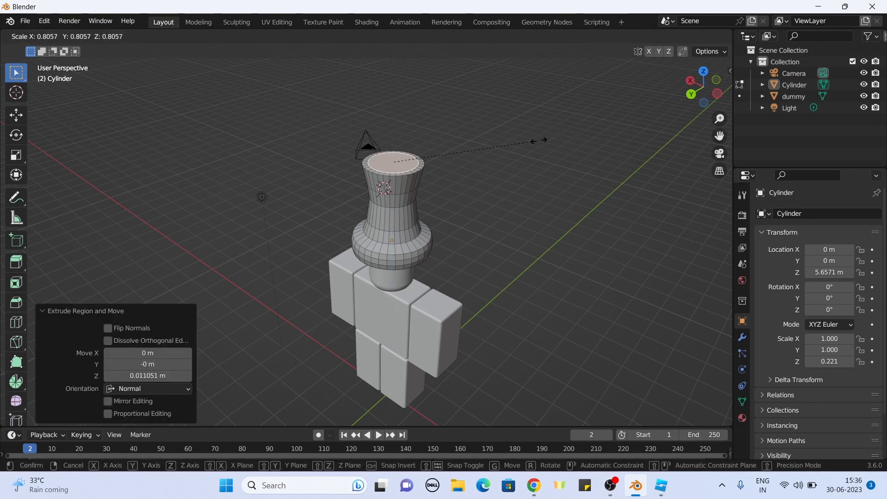
pyautogui.click(539, 140)
pyautogui.press('e')
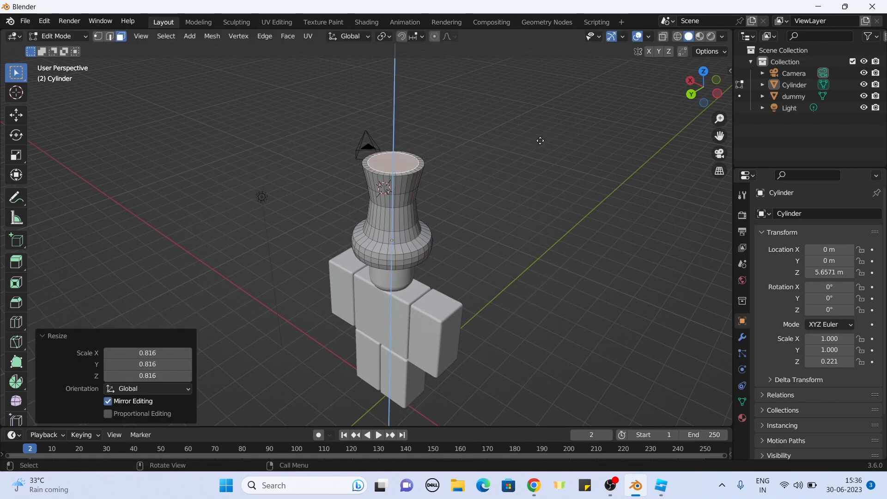
pyautogui.click(548, 141)
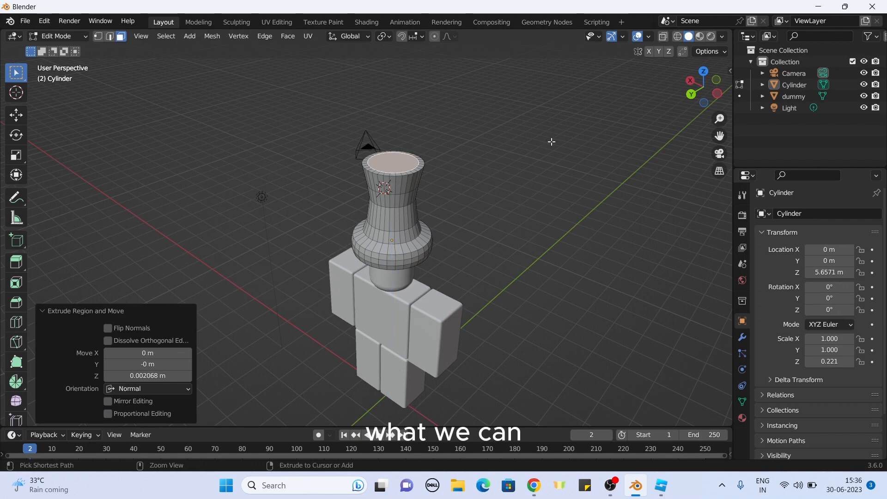
pyautogui.hotkey('ctrl', 'z')
pyautogui.hotkey('ctrl', 'z')
# - Extrude the hat's top face upward about 0.105 m and scale it to 0.858 to taper the top edge
pyautogui.press('e')
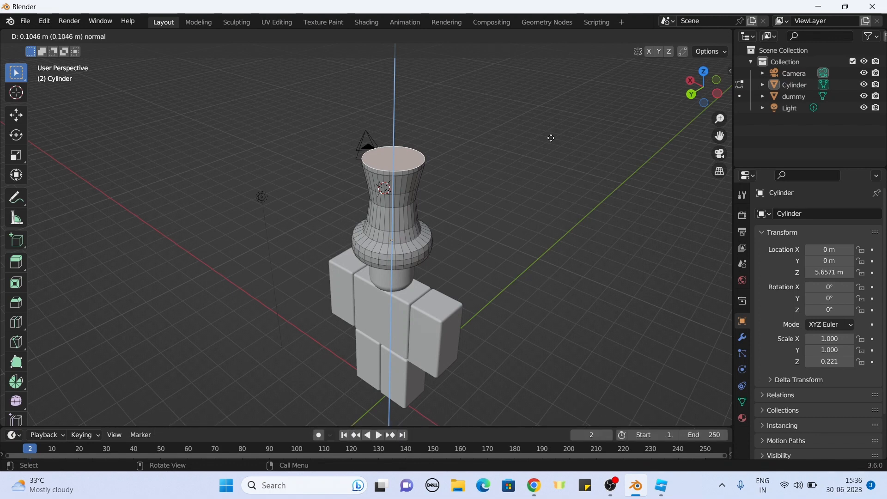
pyautogui.click(551, 138)
pyautogui.press('s')
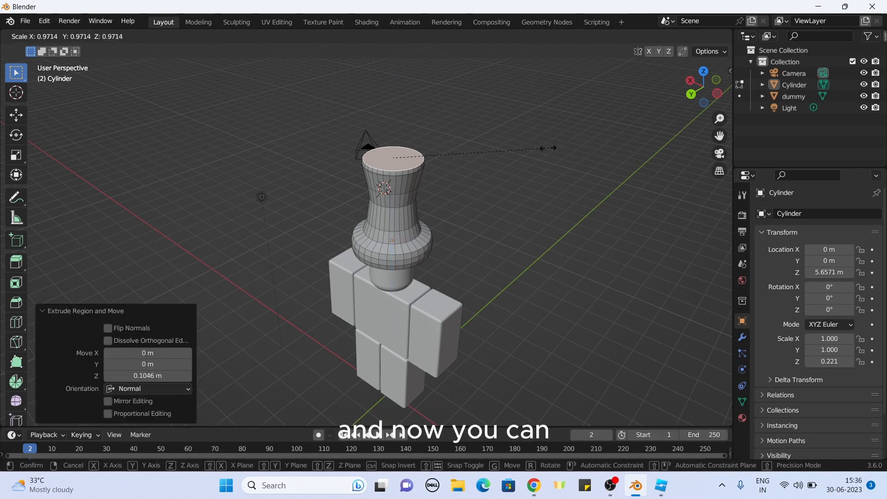
pyautogui.click(526, 151)
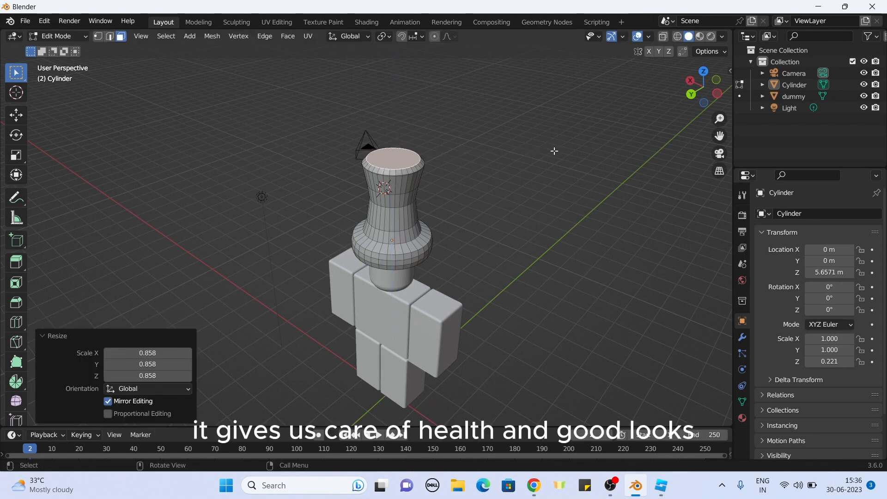
pyautogui.moveTo(693, 97); pyautogui.dragTo(651, 125)
pyautogui.moveTo(707, 106); pyautogui.dragTo(705, 104)
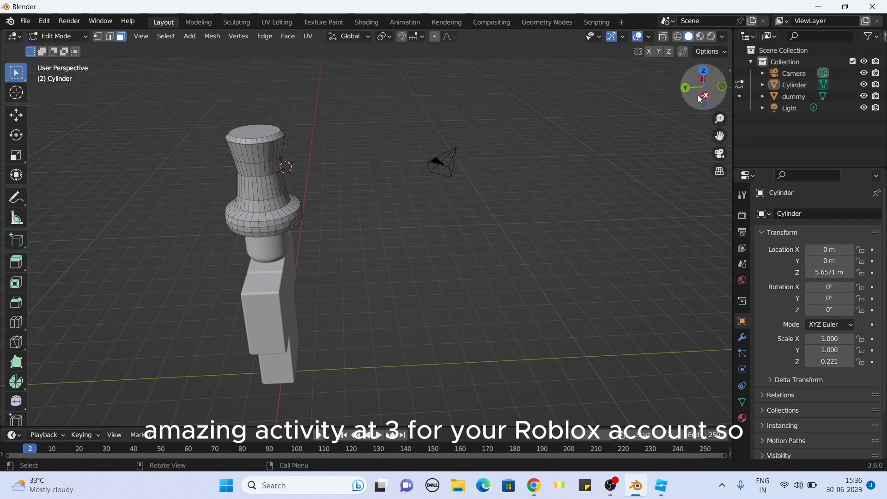
pyautogui.moveTo(702, 90); pyautogui.dragTo(538, 65)
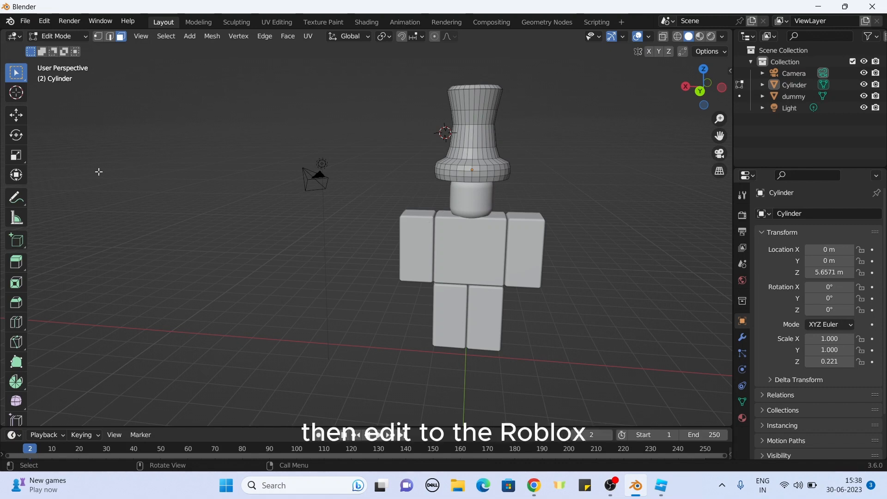
# - Try to export the hat to the Desktop as untitled.obj in legacy Wavefront format, limited to Selection Only
pyautogui.click(27, 21)
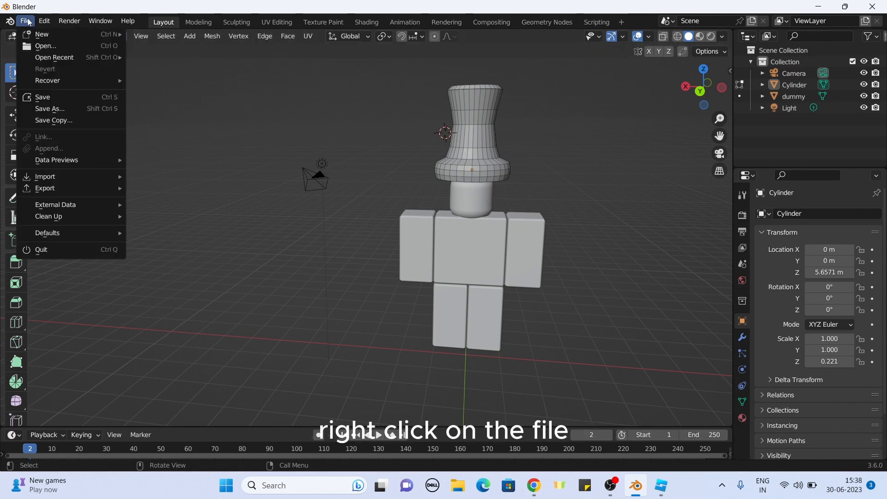
pyautogui.moveTo(90, 182)
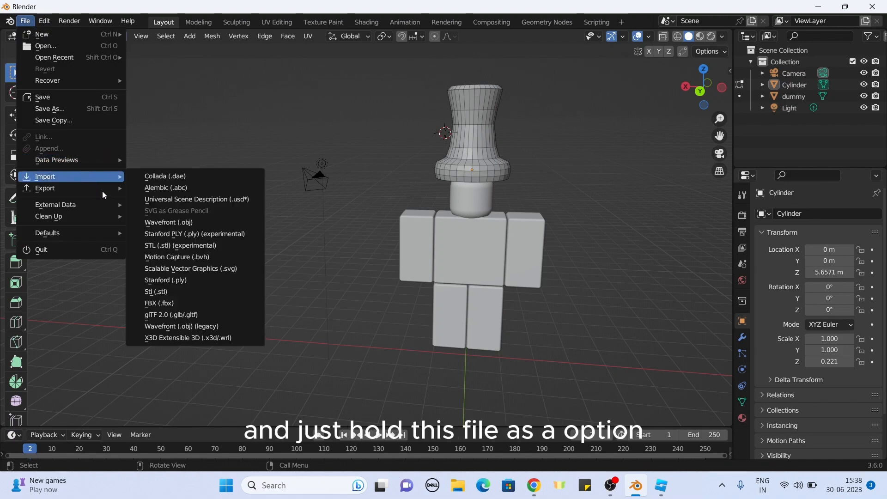
pyautogui.click(174, 328)
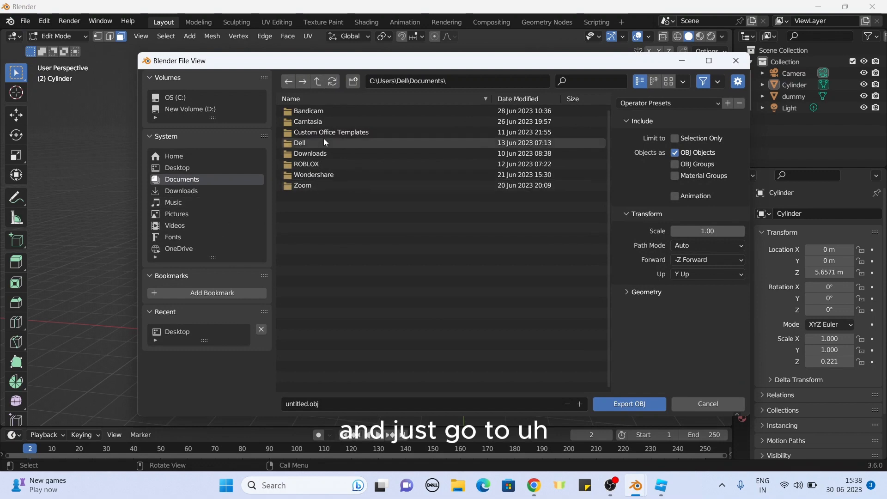
pyautogui.click(311, 164)
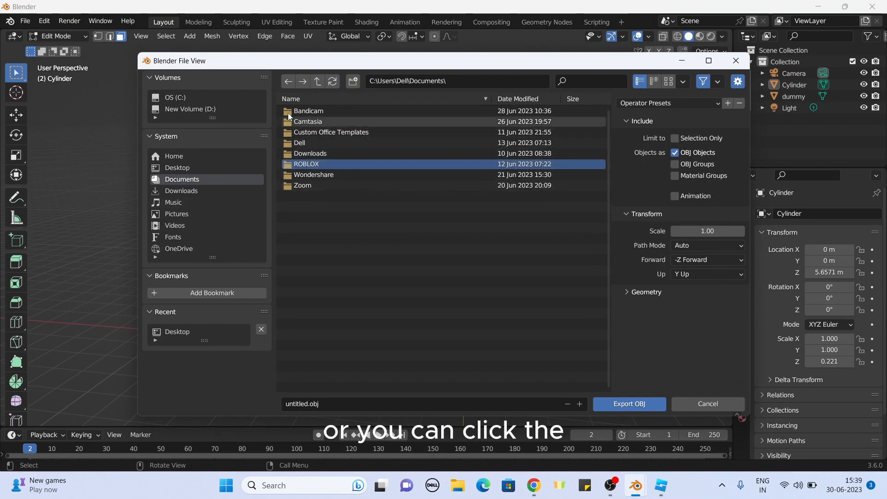
pyautogui.click(200, 166)
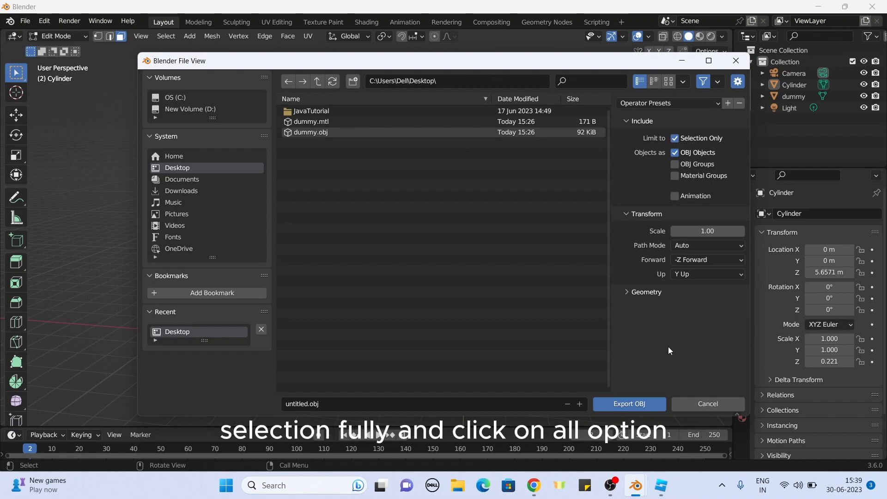
pyautogui.click(646, 404)
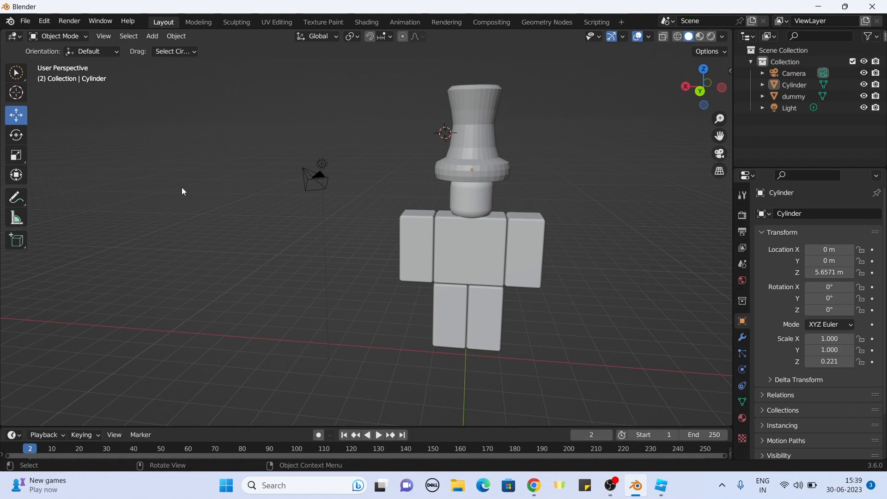
# - Switch to Roblox Studio and show the Asset Manager for the game
pyautogui.click(661, 485)
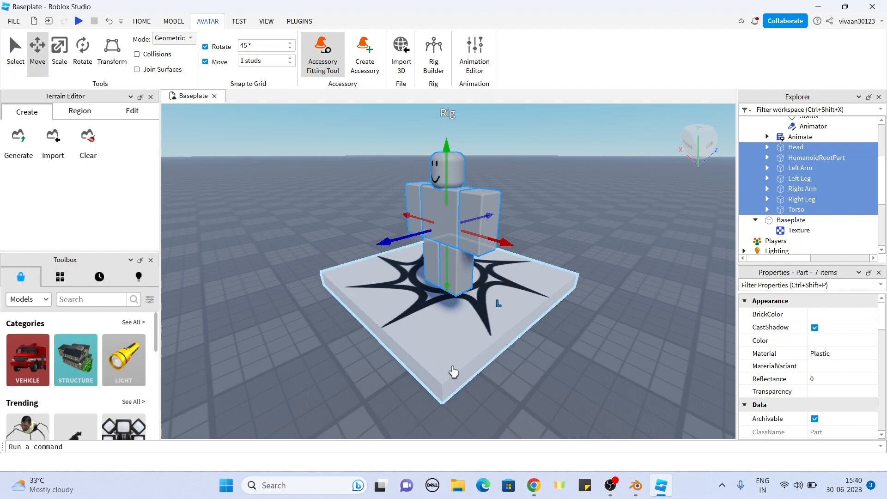
pyautogui.click(266, 21)
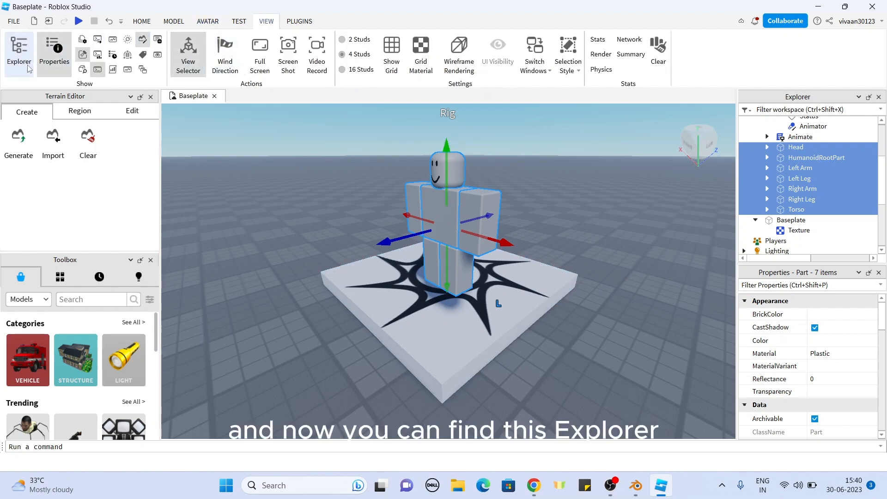
pyautogui.click(83, 40)
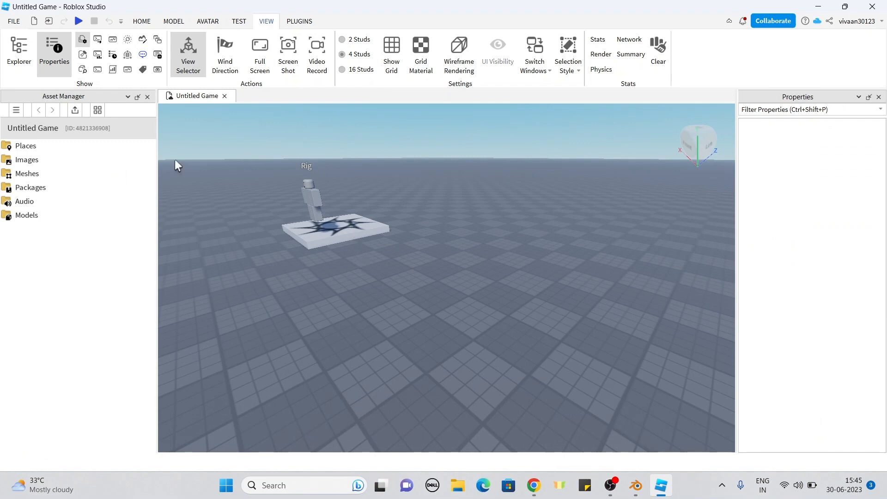
# - Try to bulk import untitled.obj from the Desktop with the option to import the file as a single mesh
pyautogui.click(74, 112)
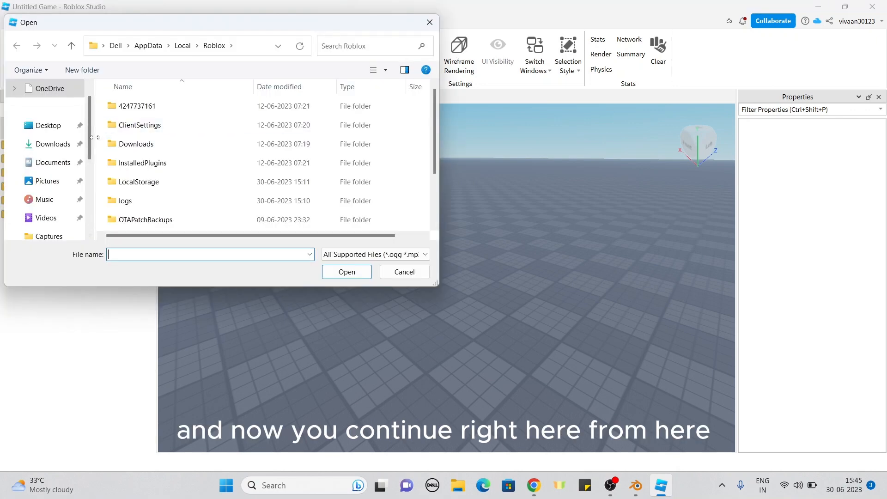
pyautogui.click(81, 129)
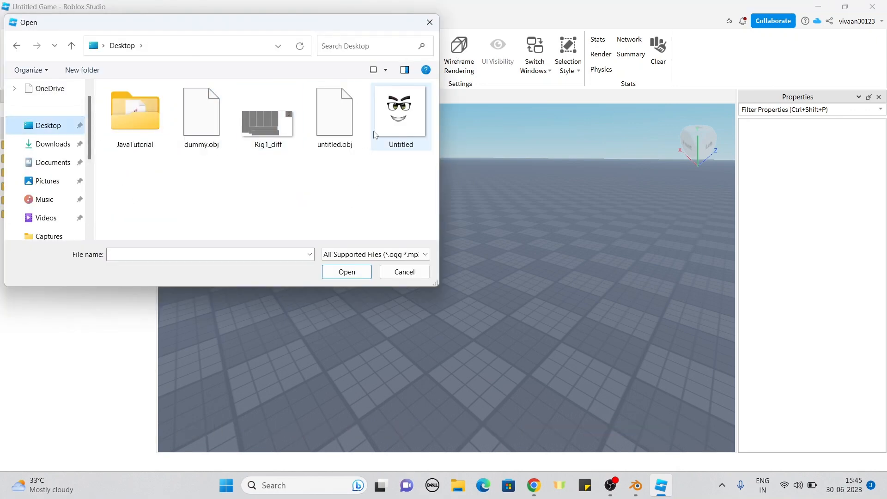
pyautogui.click(346, 130)
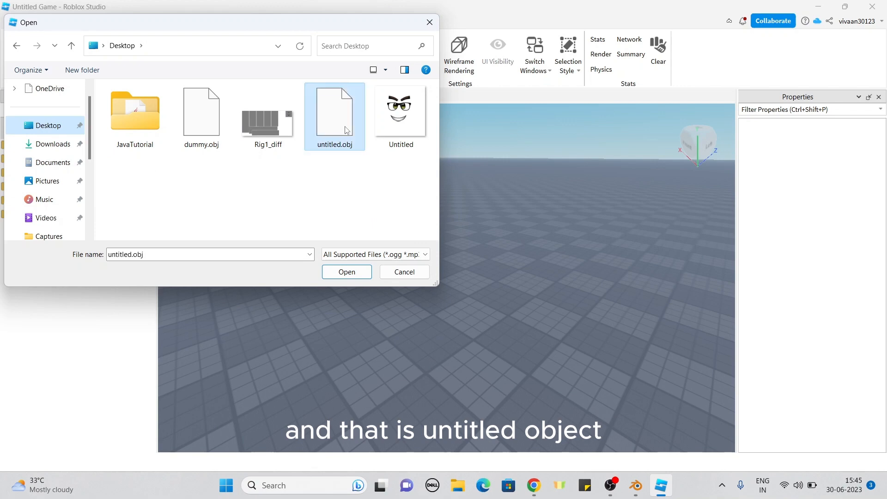
pyautogui.doubleClick(347, 130)
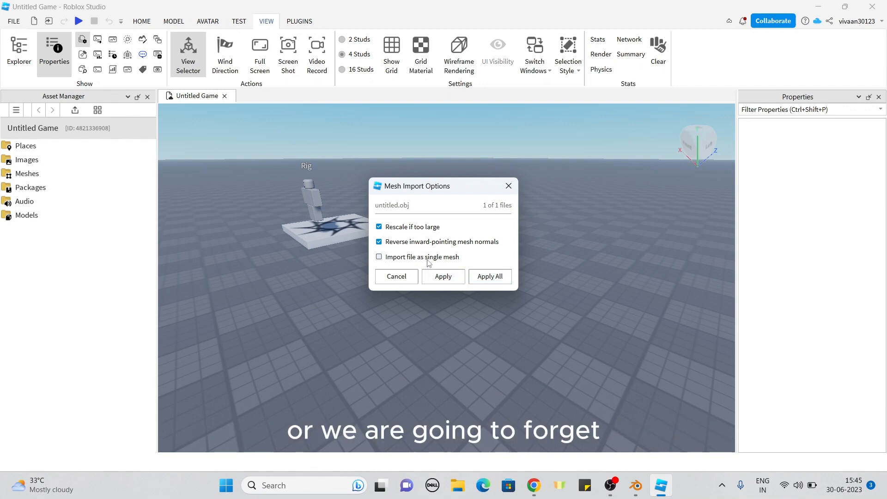
pyautogui.click(379, 257)
pyautogui.click(480, 279)
pyautogui.click(444, 295)
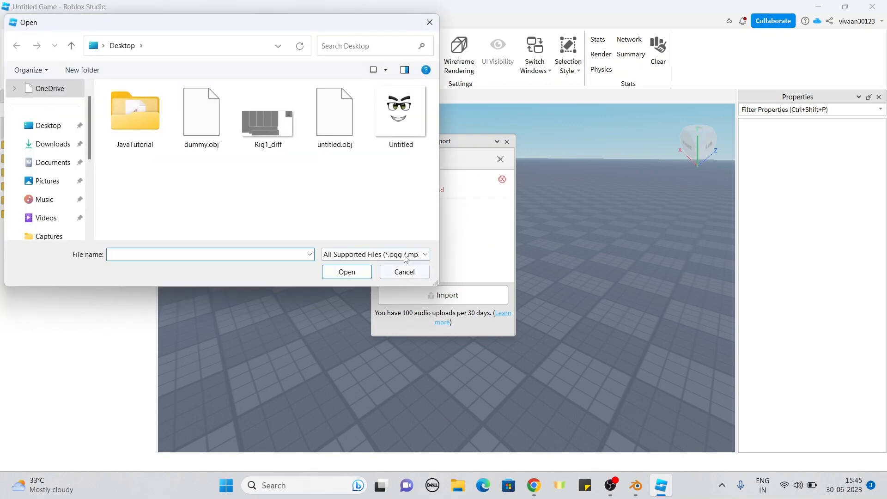
pyautogui.click(429, 23)
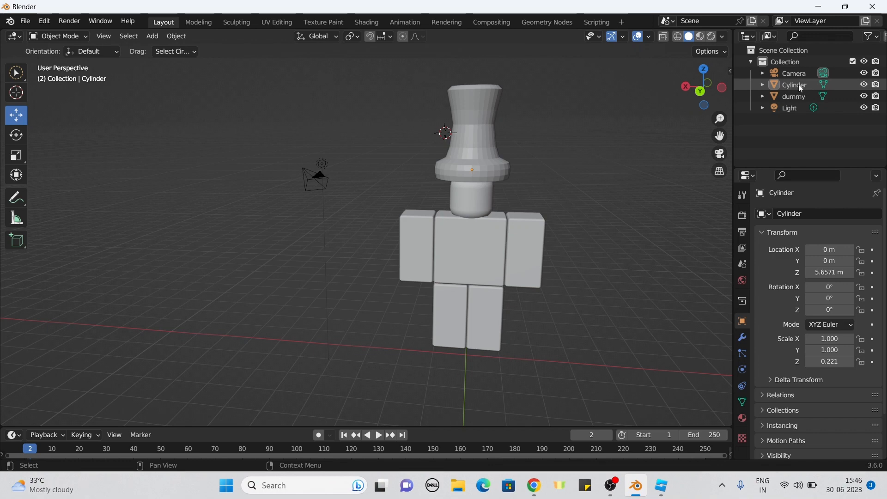
# - In Blender, select the Cylinder hat and export only that selection to the Desktop as hat.obj in legacy Wavefront format
pyautogui.click(798, 84)
pyautogui.click(28, 24)
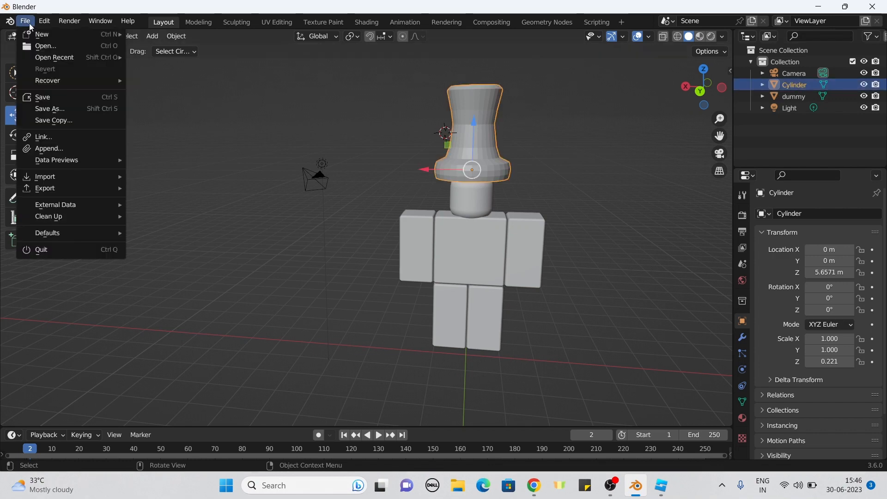
pyautogui.moveTo(56, 187)
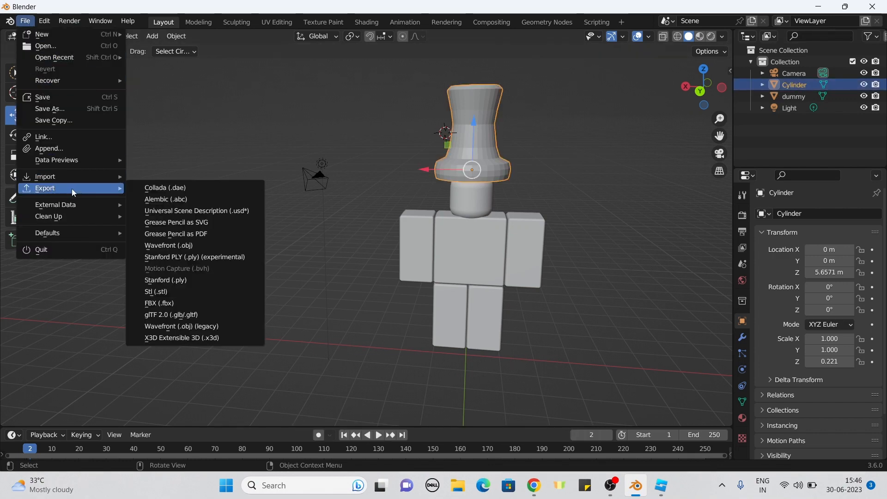
pyautogui.click(176, 327)
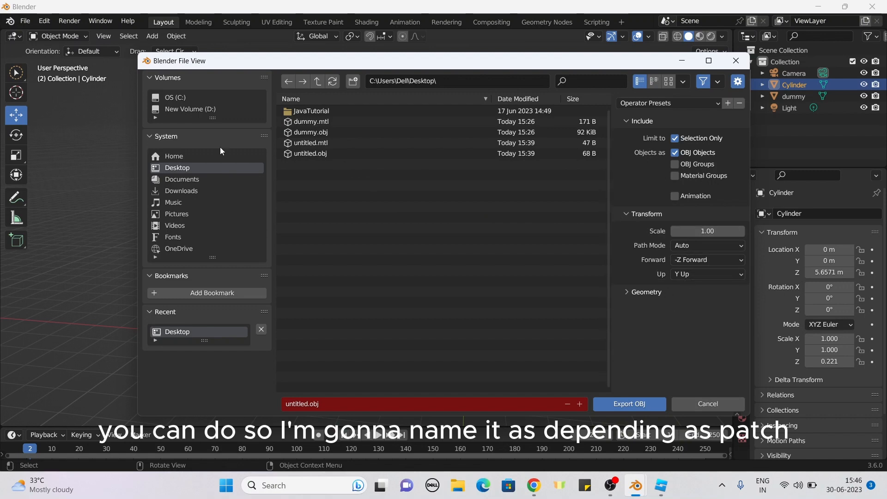
pyautogui.click(325, 406)
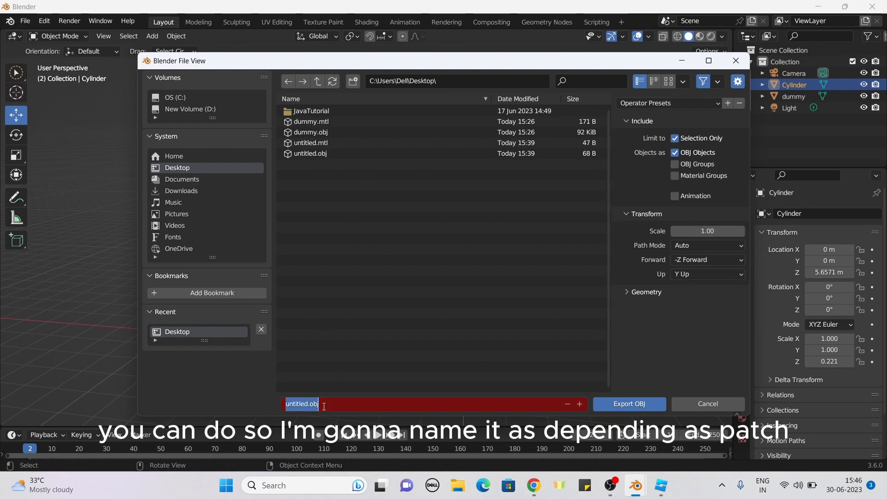
pyautogui.click(308, 405)
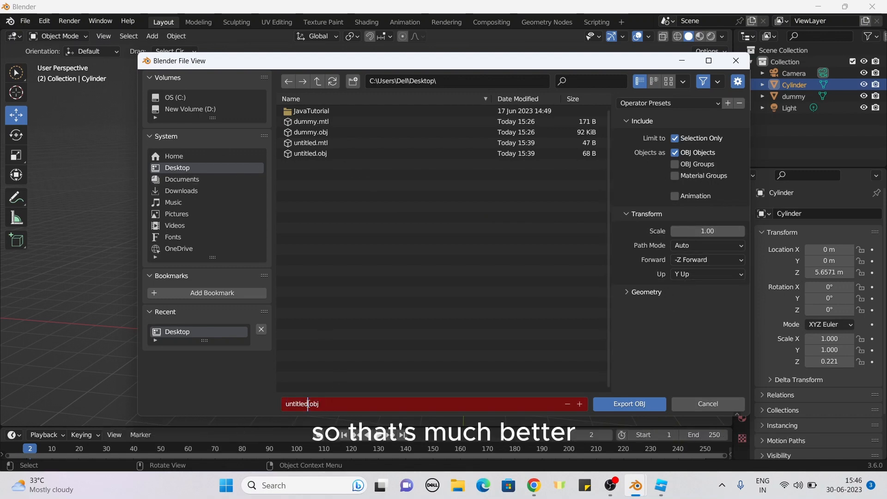
pyautogui.press('BackSpace')
pyautogui.press('BackSpace')
pyautogui.press('BackSpace')
pyautogui.press('BackSpace')
pyautogui.press('BackSpace')
pyautogui.press('BackSpace')
pyautogui.press('BackSpace')
pyautogui.press('BackSpace')
pyautogui.write('hat')
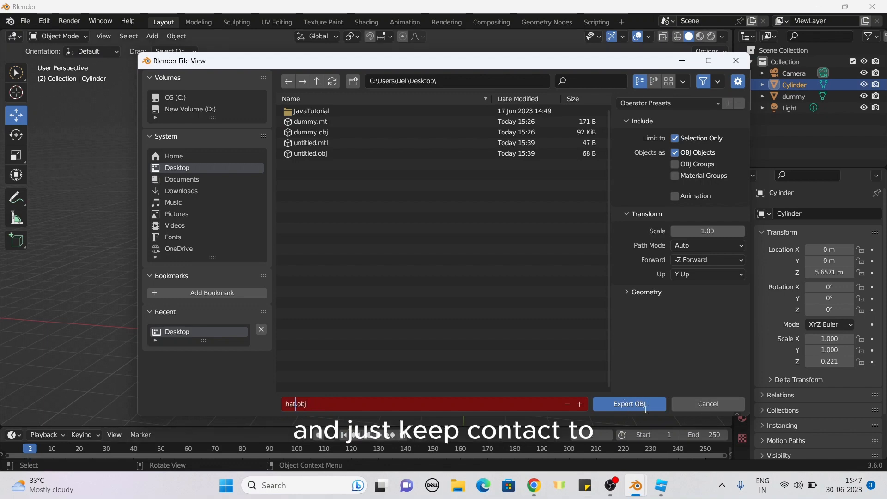
pyautogui.click(646, 409)
pyautogui.click(652, 401)
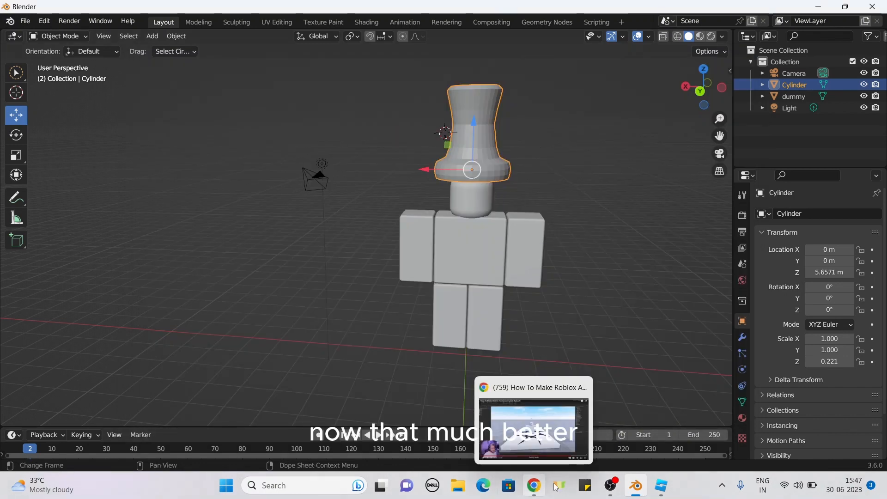
# - Switch to Roblox Studio, bulk import hat.obj from the Desktop with the mesh options applied, and close the Bulk Import window
pyautogui.click(661, 485)
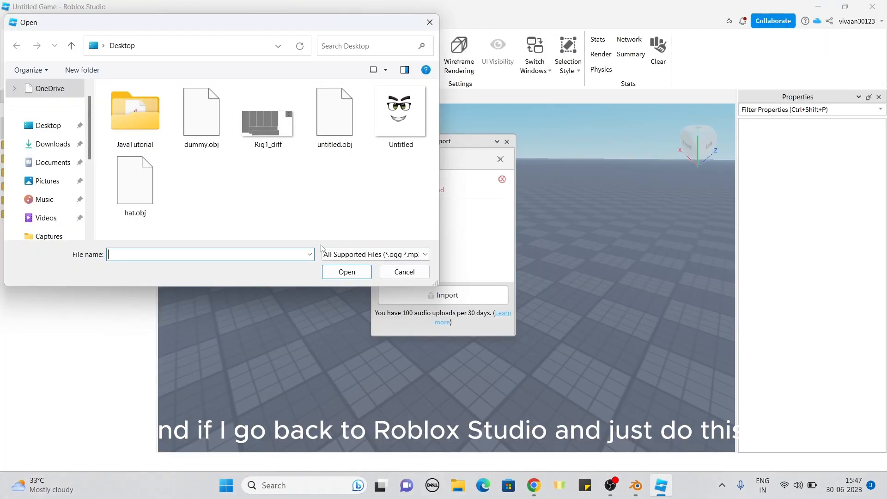
pyautogui.doubleClick(160, 192)
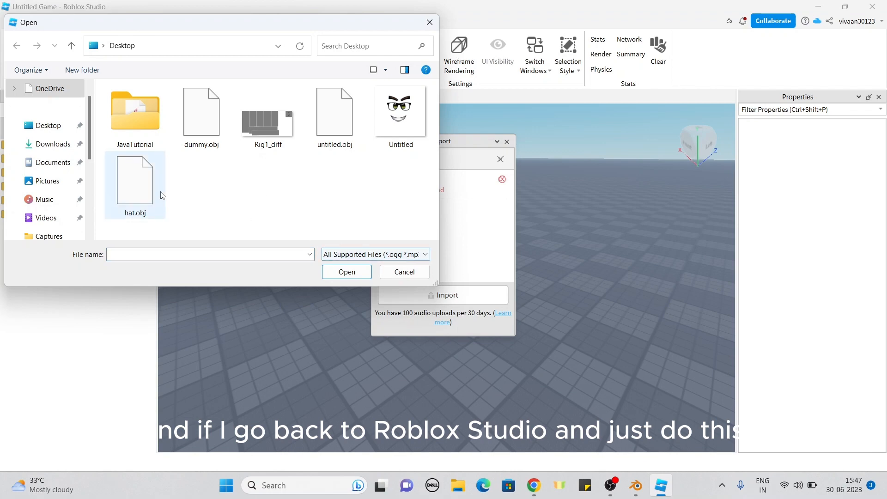
pyautogui.click(497, 277)
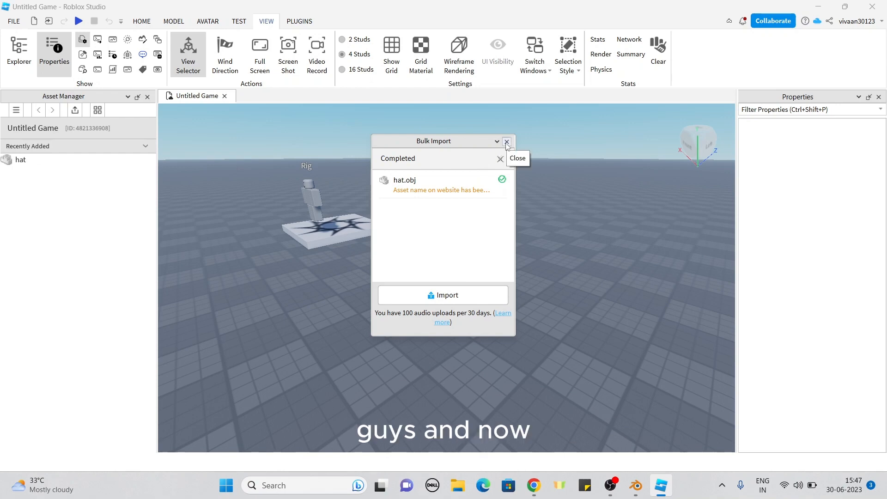
pyautogui.click(478, 295)
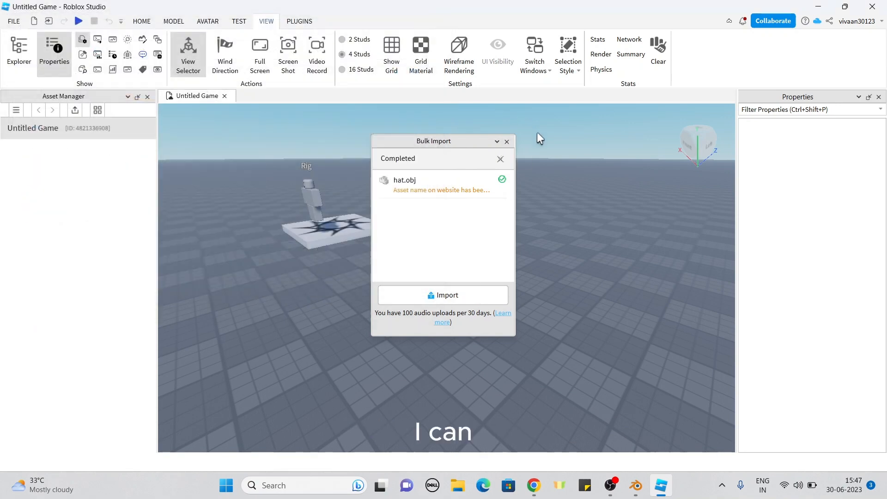
pyautogui.click(460, 180)
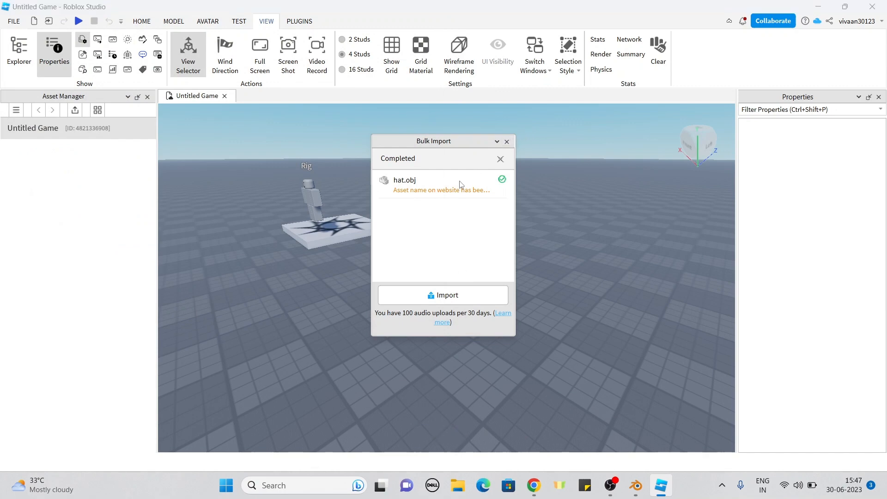
pyautogui.click(506, 142)
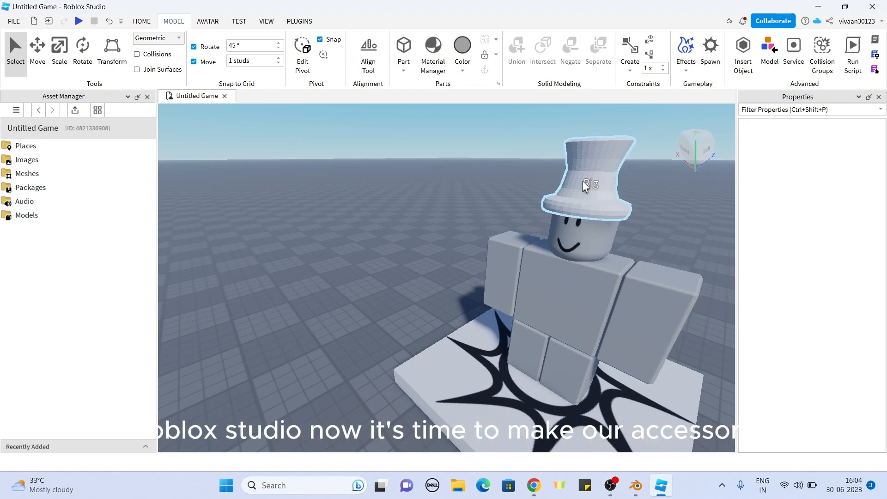
# - Select the hat model on the rig and bring up the avatar accessory tools, then clear the selection
pyautogui.click(600, 156)
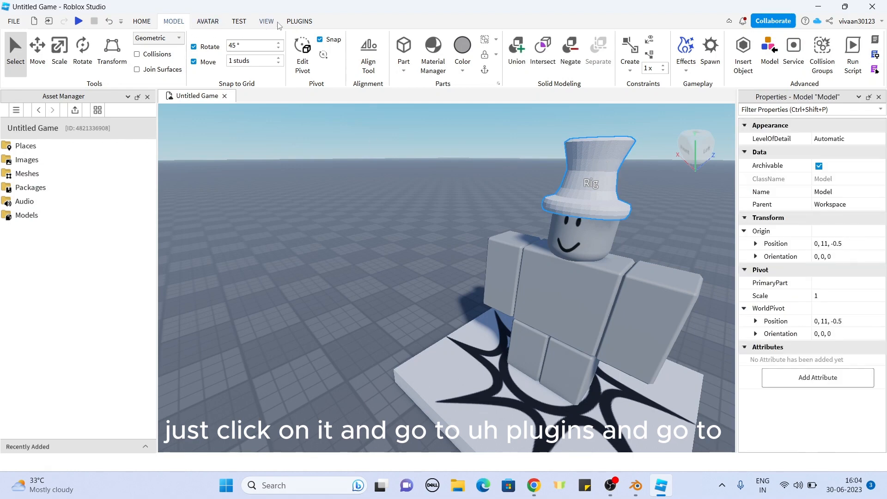
pyautogui.click(299, 21)
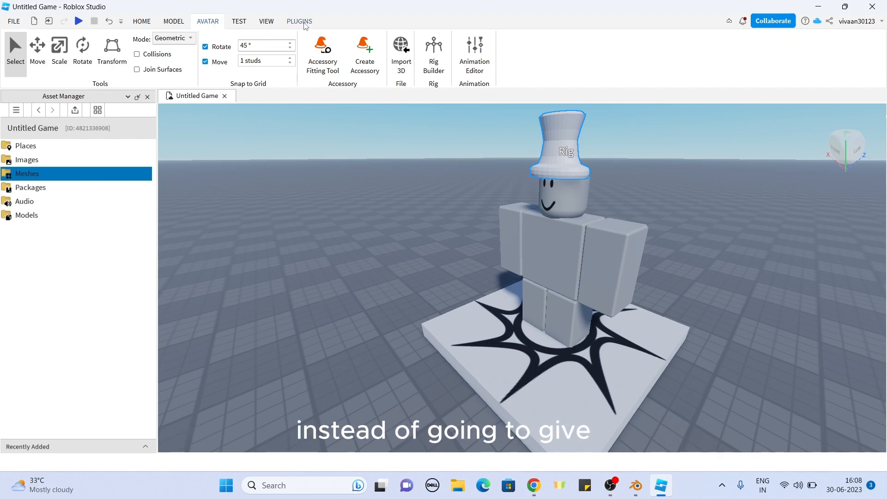
pyautogui.click(305, 25)
pyautogui.click(214, 26)
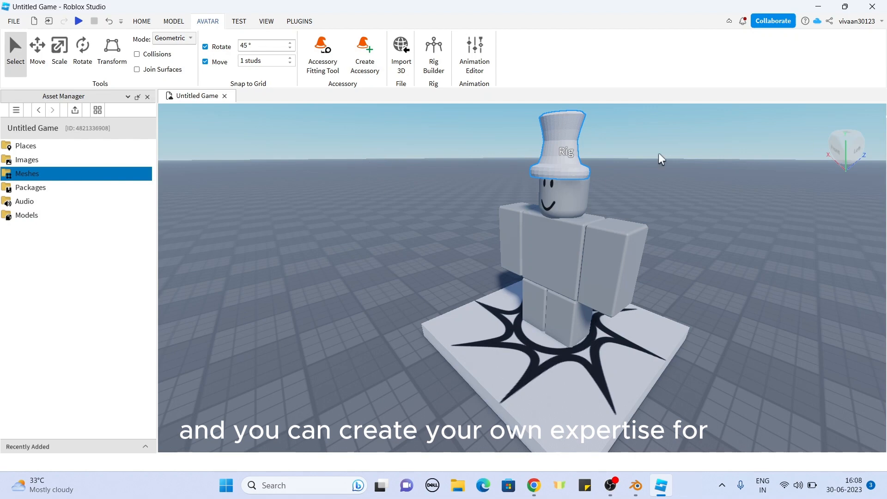
pyautogui.click(692, 179)
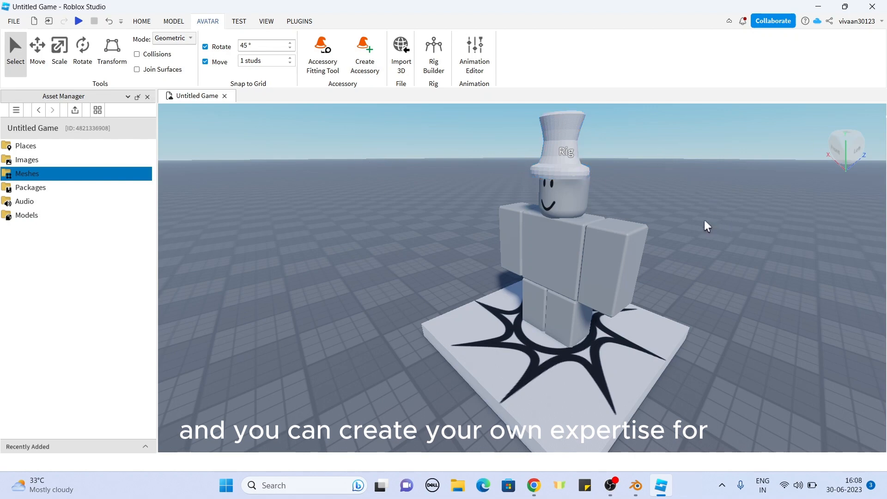